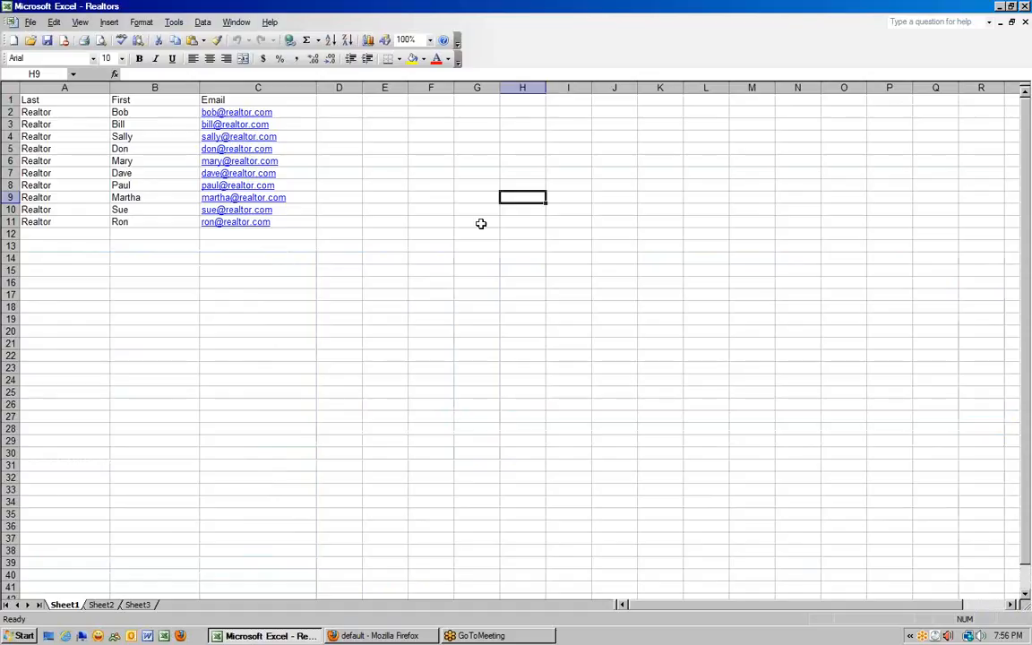
# - Review the spreadsheet's Last, First and Email column headers
pyautogui.press('Left')
pyautogui.press('Left')
pyautogui.press('Home')
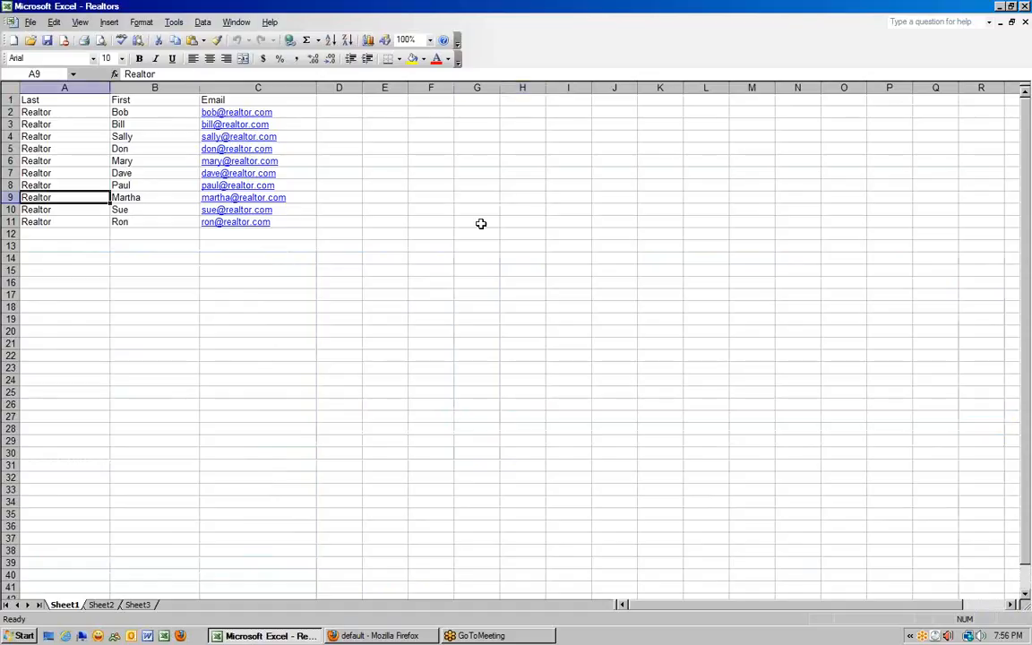
pyautogui.press('Up')
pyautogui.press('Up')
pyautogui.press('Up')
pyautogui.press('Up')
pyautogui.press('Up')
pyautogui.press('Up')
pyautogui.press('Up')
pyautogui.press('Up')
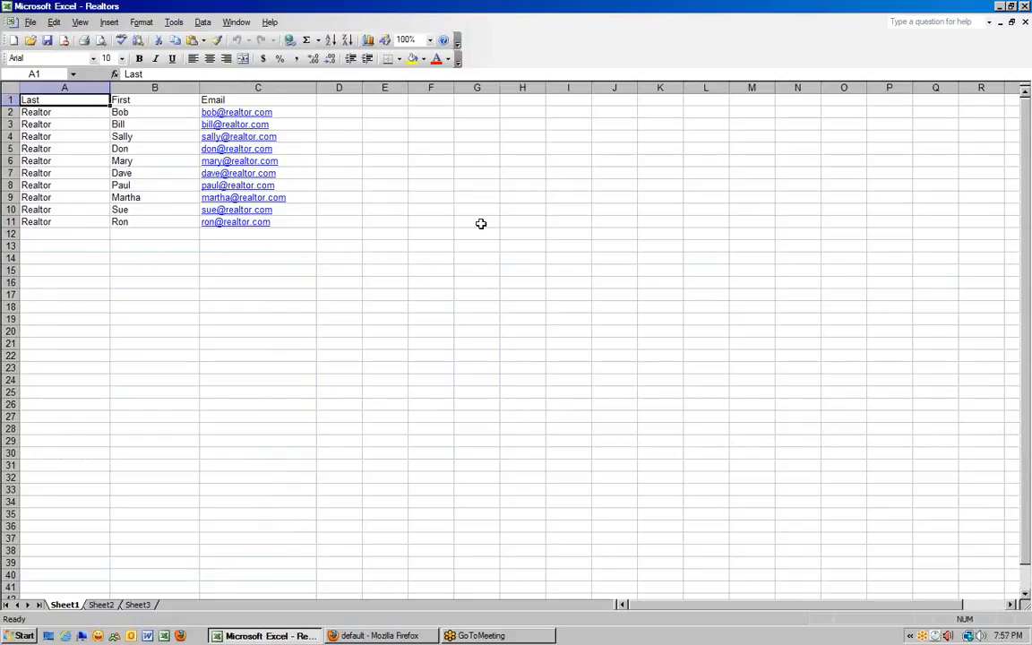
pyautogui.press('Right')
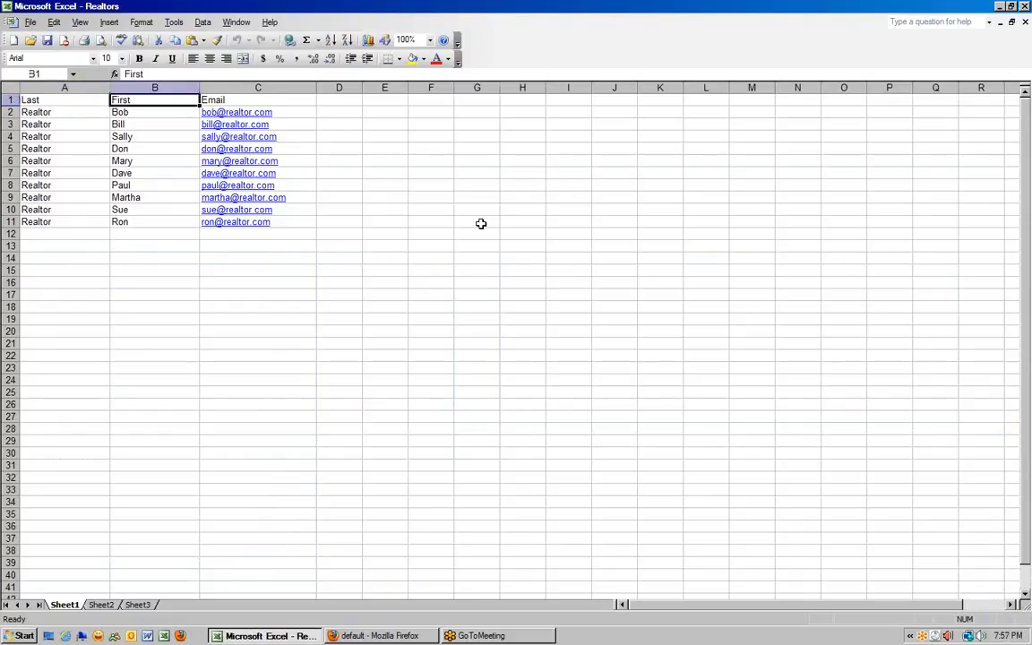
pyautogui.press('Right')
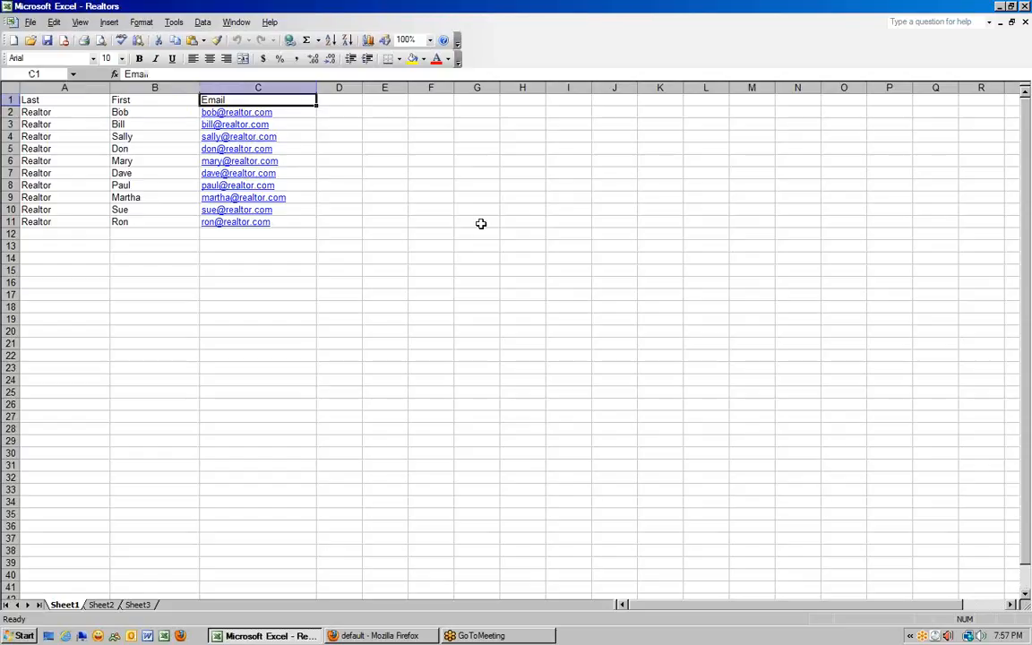
pyautogui.press('Home')
pyautogui.press('Right')
pyautogui.press('Right')
pyautogui.press('Right')
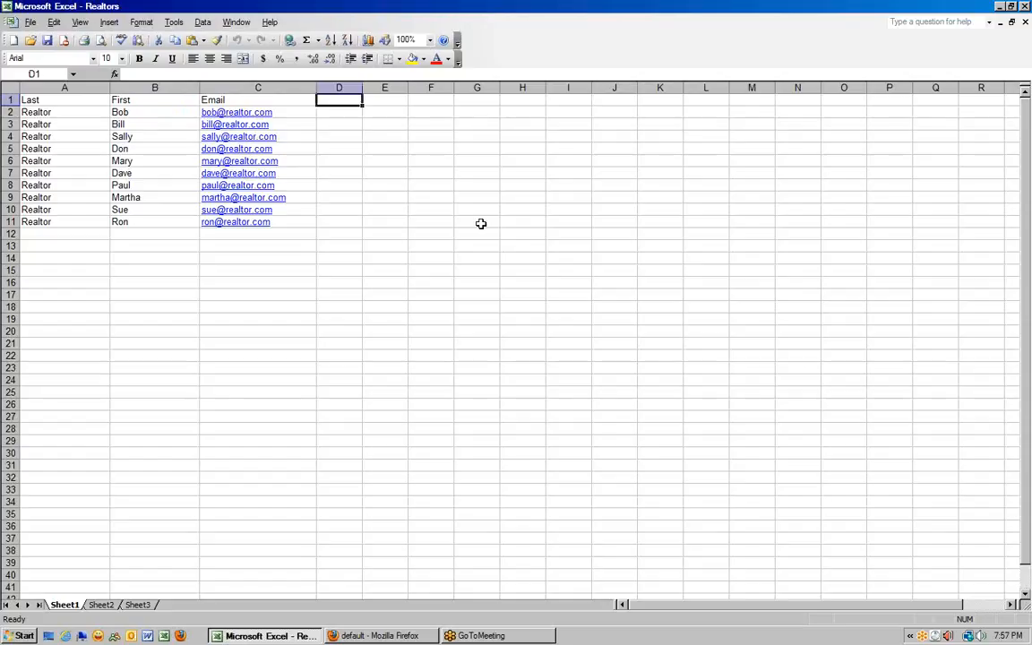
pyautogui.press('Left')
pyautogui.press('Left')
pyautogui.press('Left')
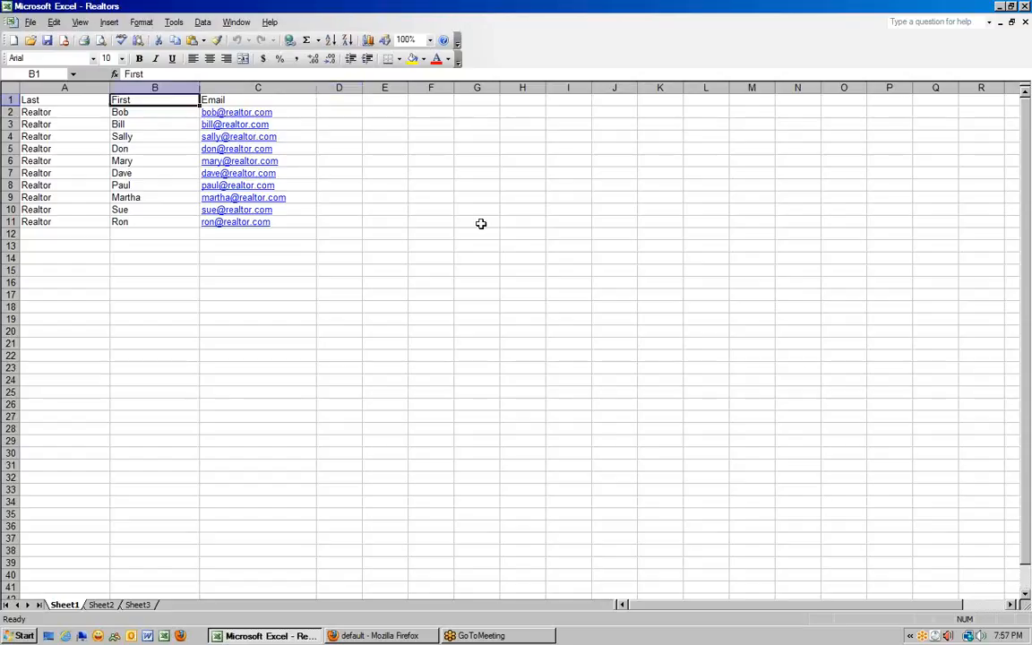
pyautogui.press('Right')
pyautogui.press('Right')
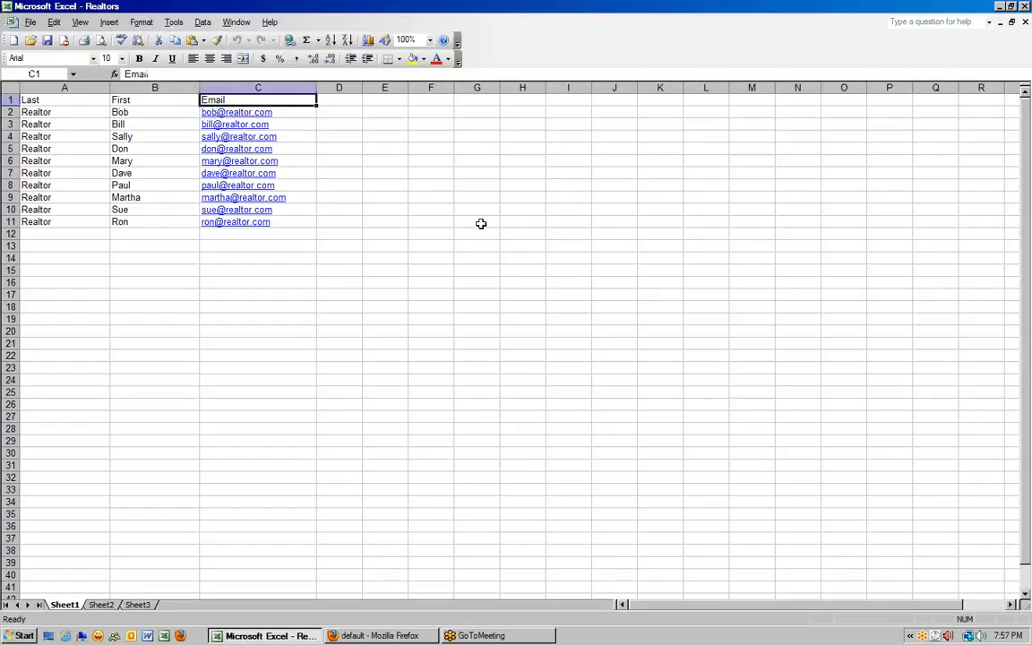
pyautogui.click(383, 175)
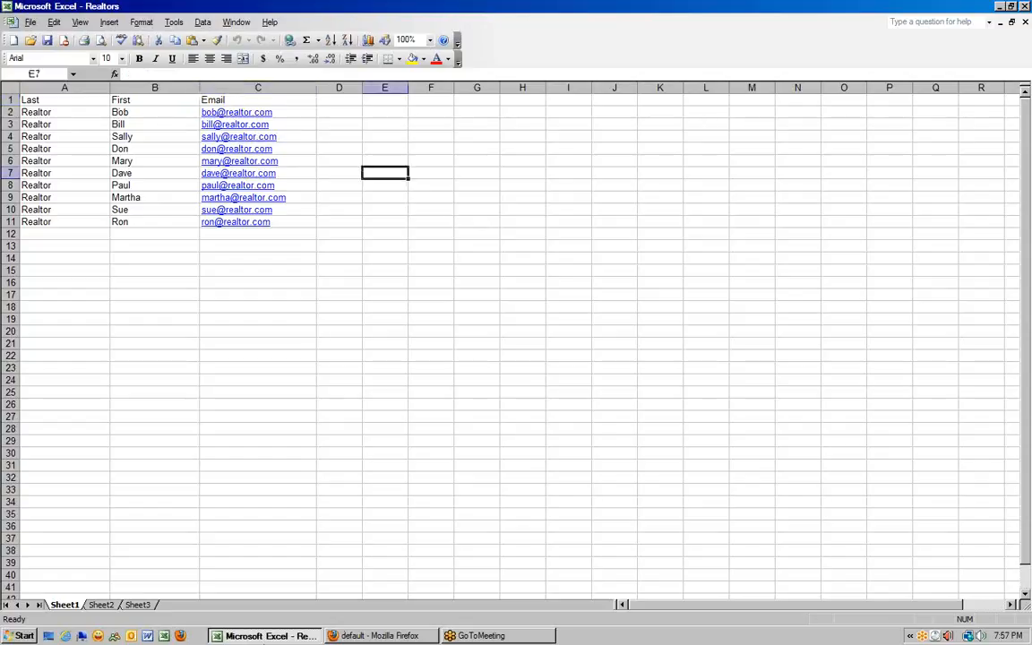
# - Switch to mortgageCEO and start a new contact list from Manage Contacts
pyautogui.click(358, 638)
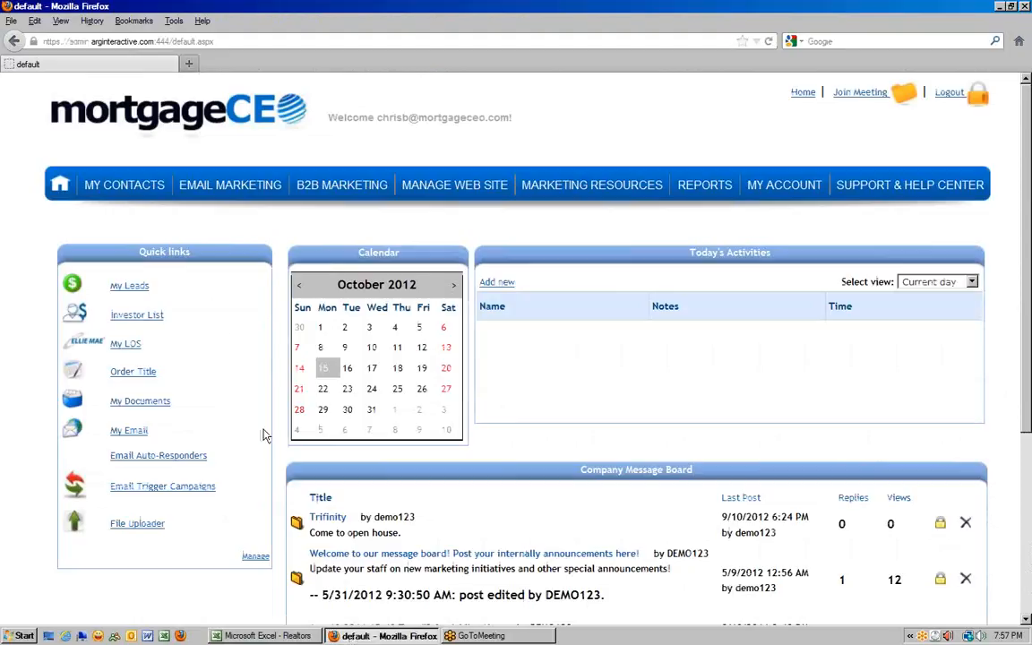
pyautogui.moveTo(215, 186)
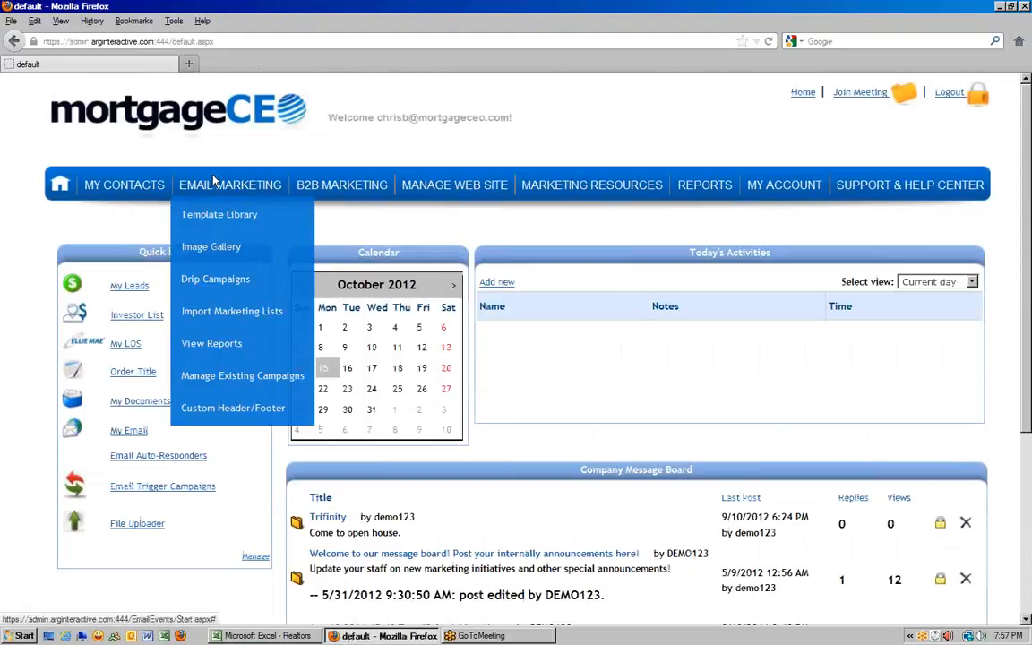
pyautogui.click(231, 313)
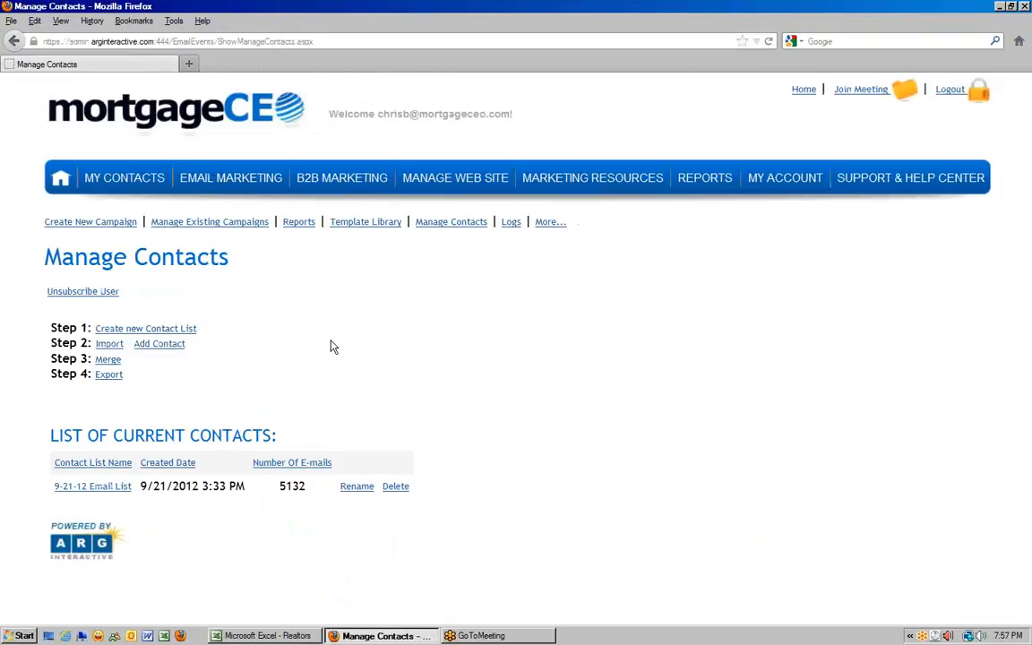
pyautogui.click(129, 330)
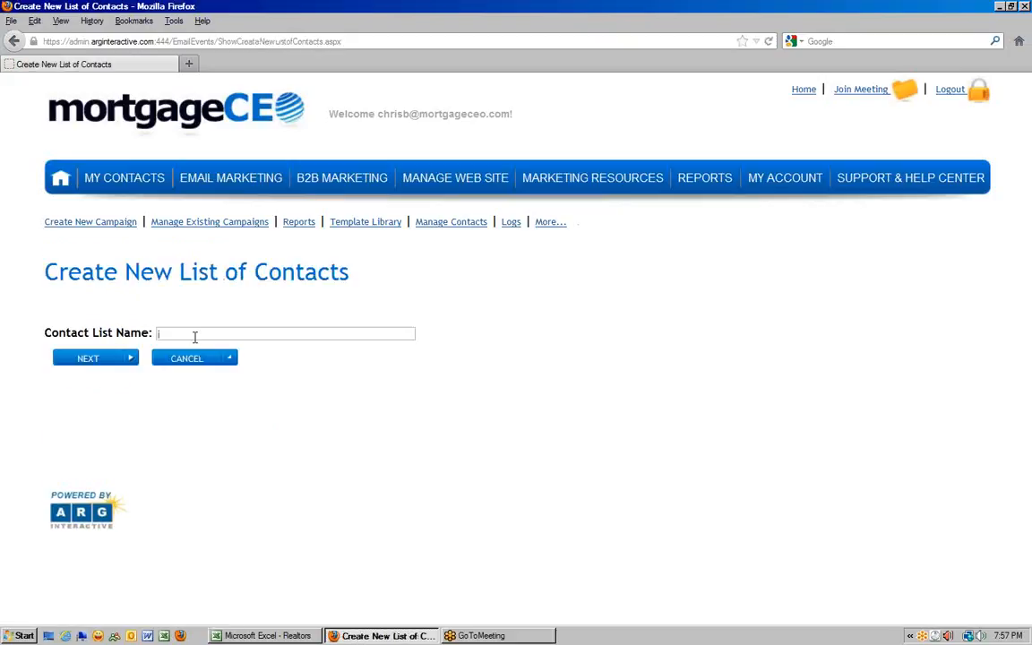
# - Name the new list 'CB Realtor', choose to add contacts later, and finish it
pyautogui.write('CB')
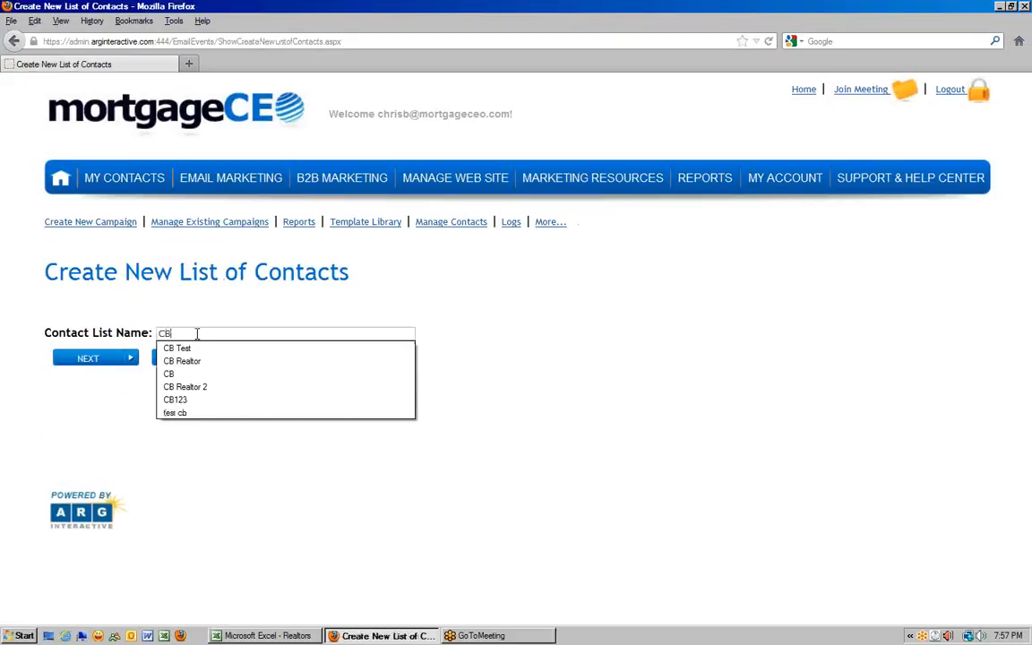
pyautogui.press('Down')
pyautogui.press('Down')
pyautogui.press('Return')
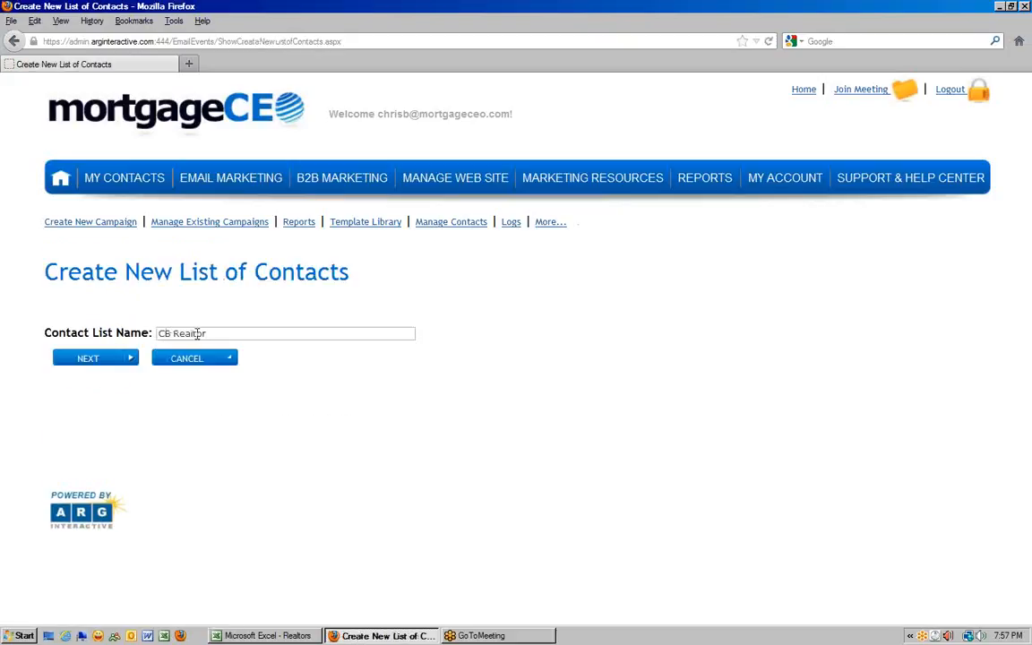
pyautogui.click(90, 360)
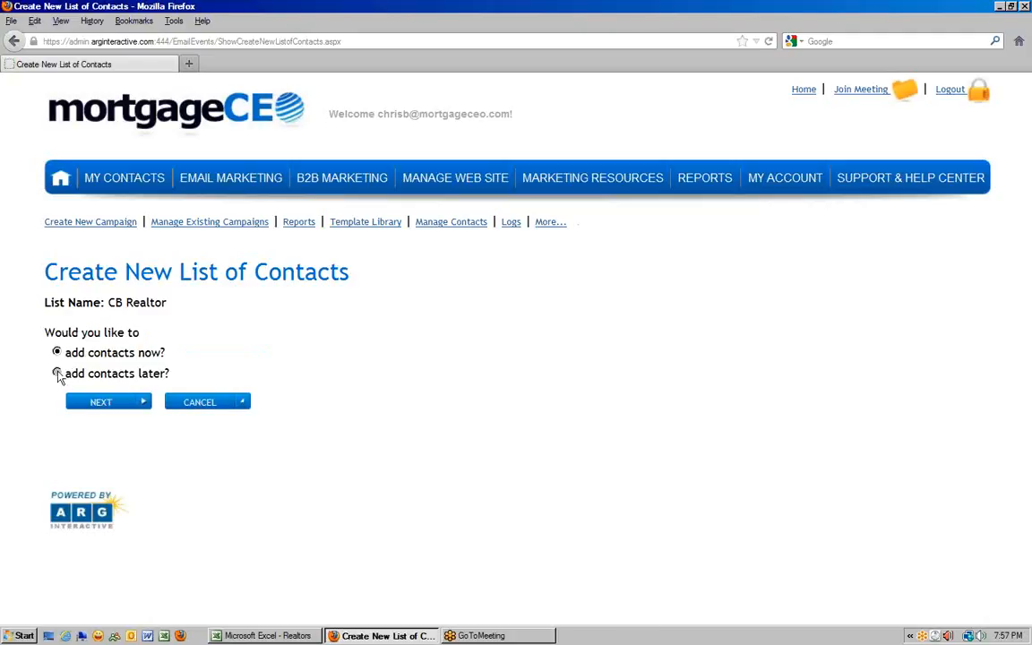
pyautogui.click(58, 374)
pyautogui.click(97, 403)
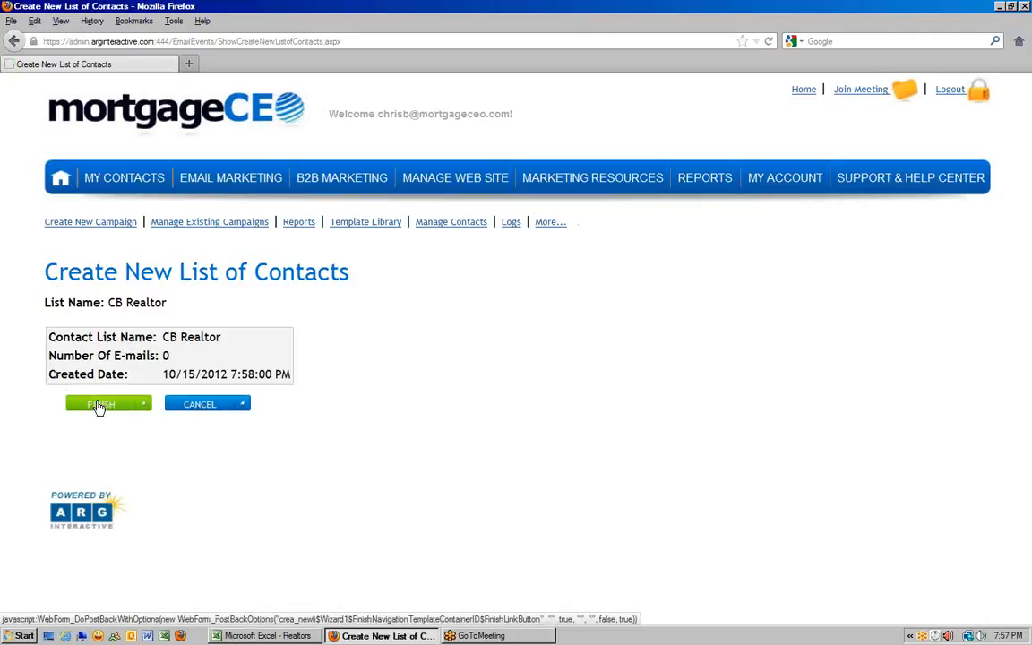
pyautogui.click(100, 405)
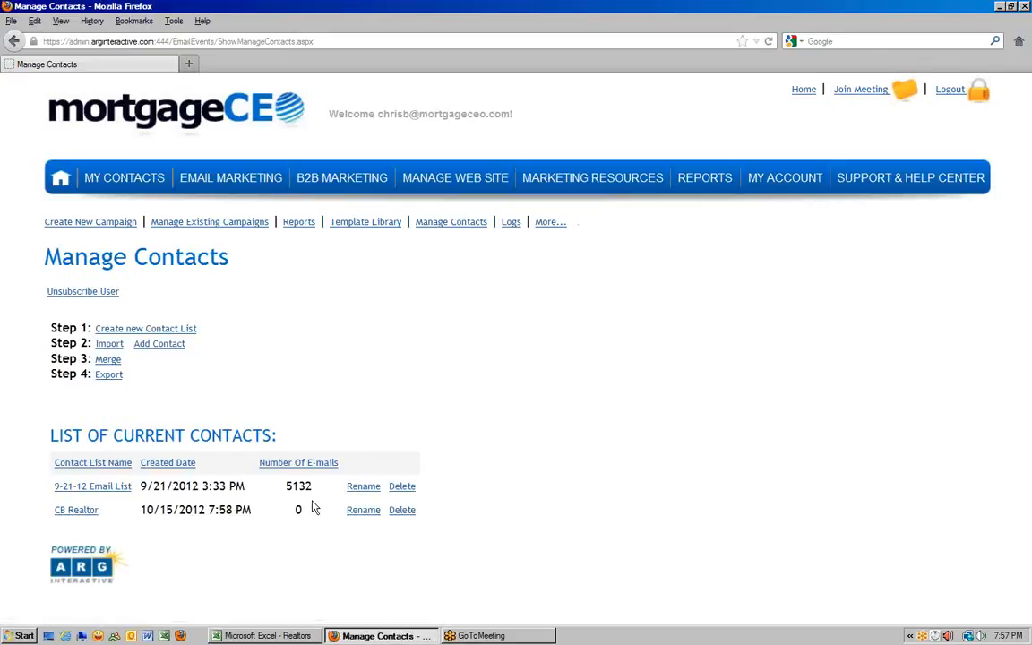
# - Open the contact import form and check the Realtors spreadsheet's columns
pyautogui.click(107, 348)
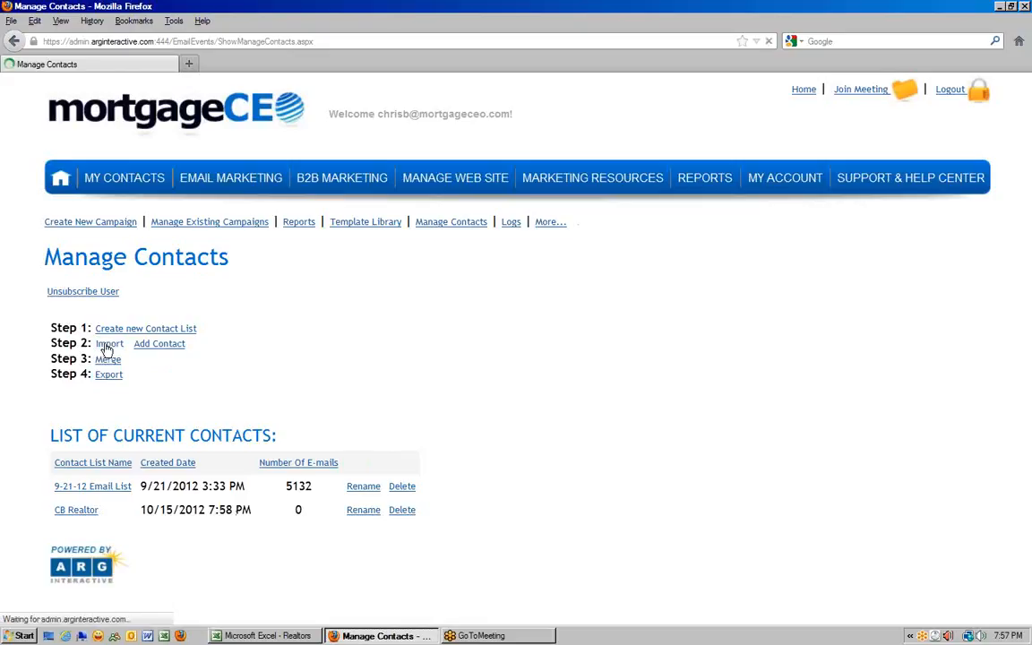
pyautogui.scroll(-2, 95, 312)
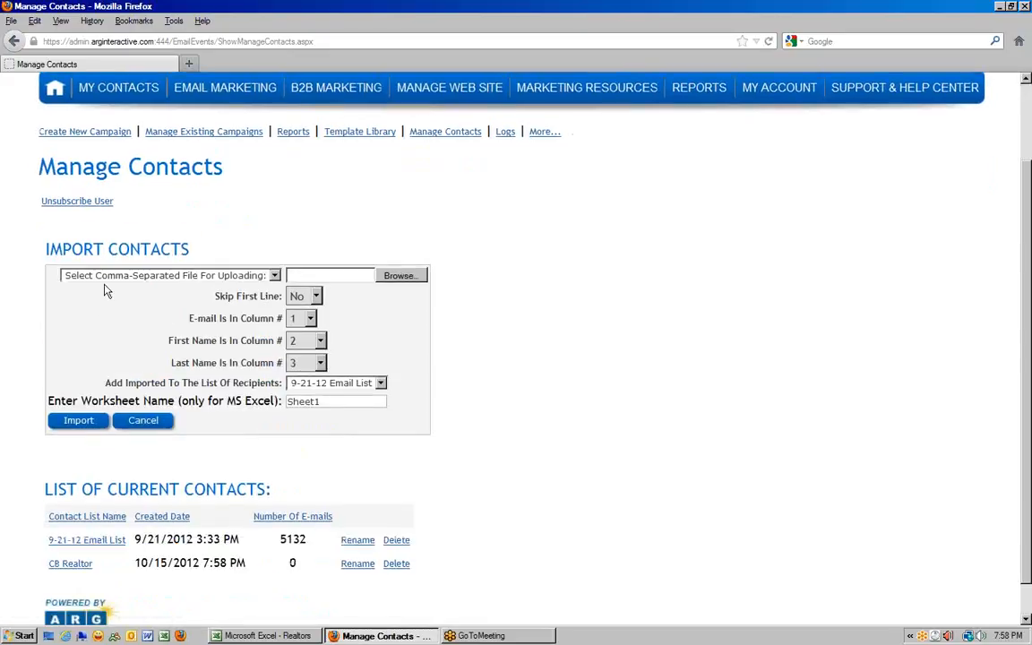
pyautogui.click(267, 635)
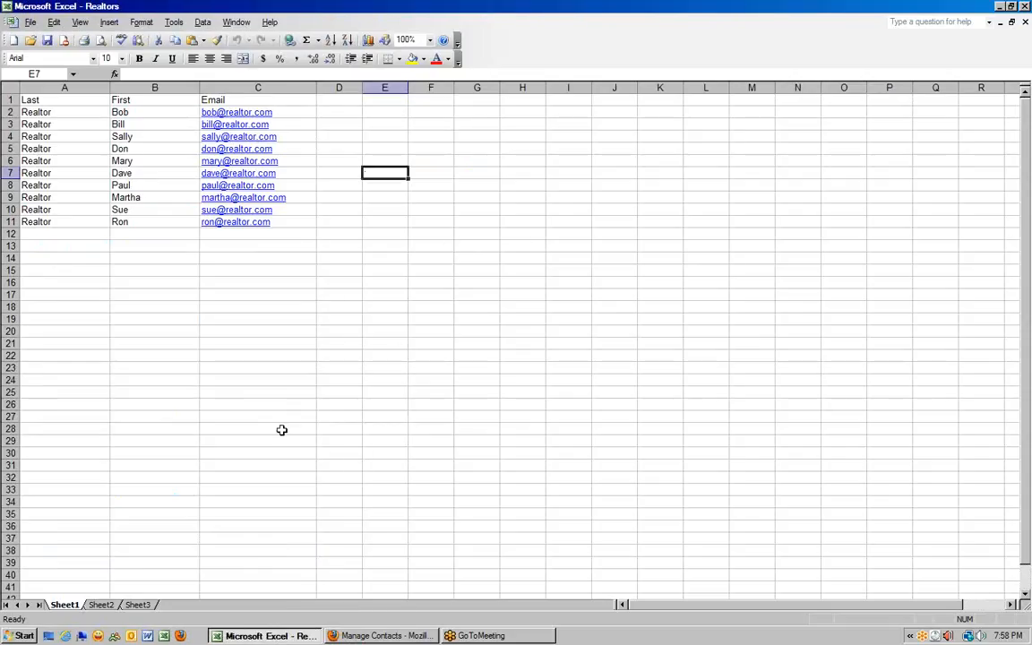
pyautogui.click(382, 635)
# - Choose MS Excel file upload and select the Realtors file
pyautogui.click(133, 277)
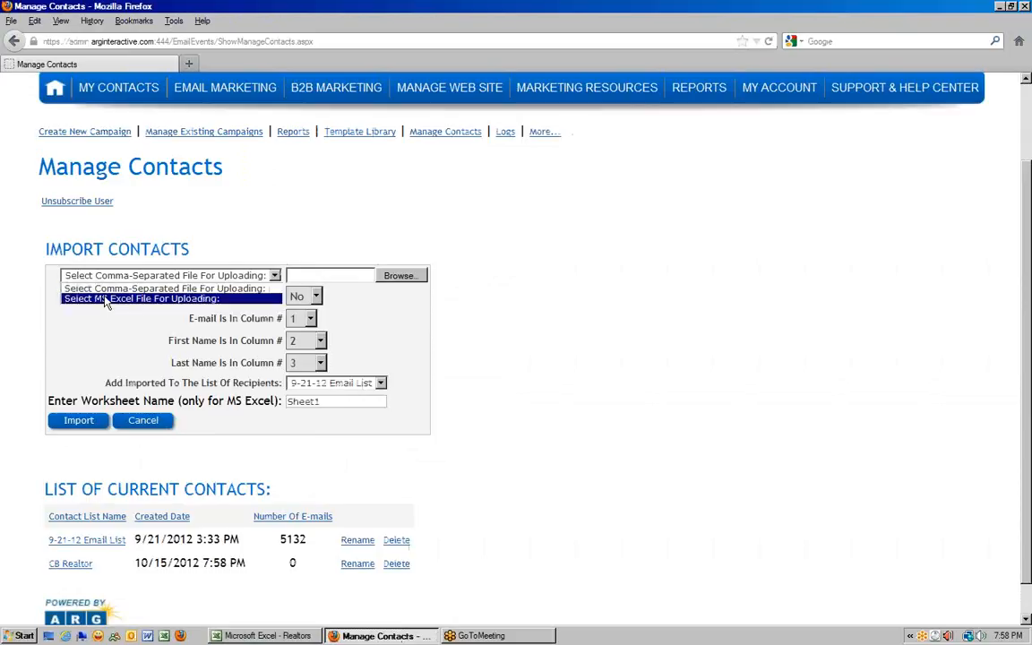
pyautogui.click(105, 299)
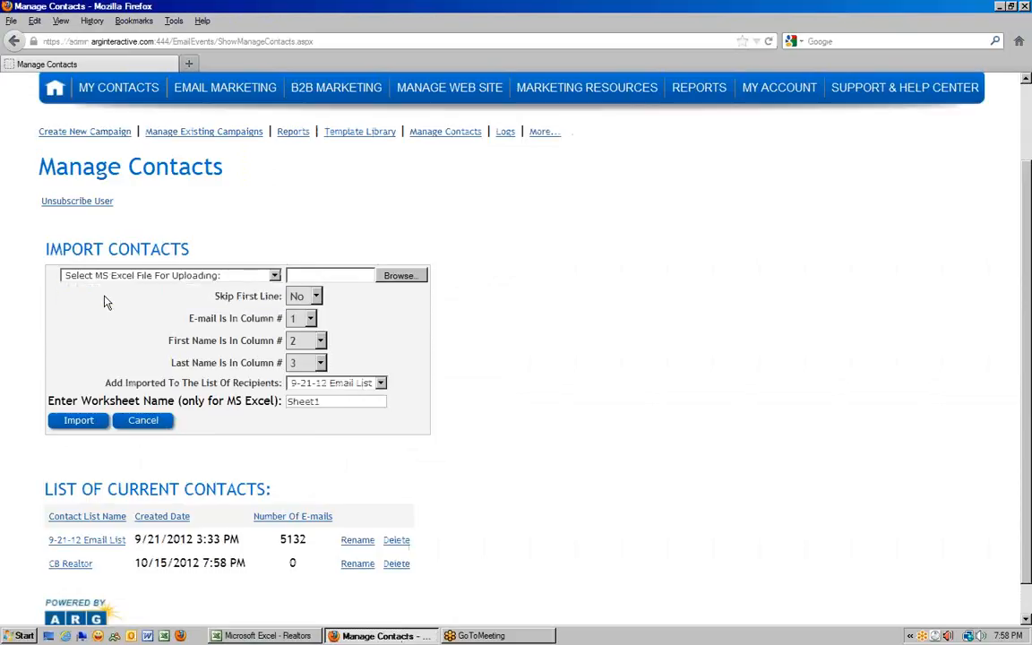
pyautogui.click(398, 276)
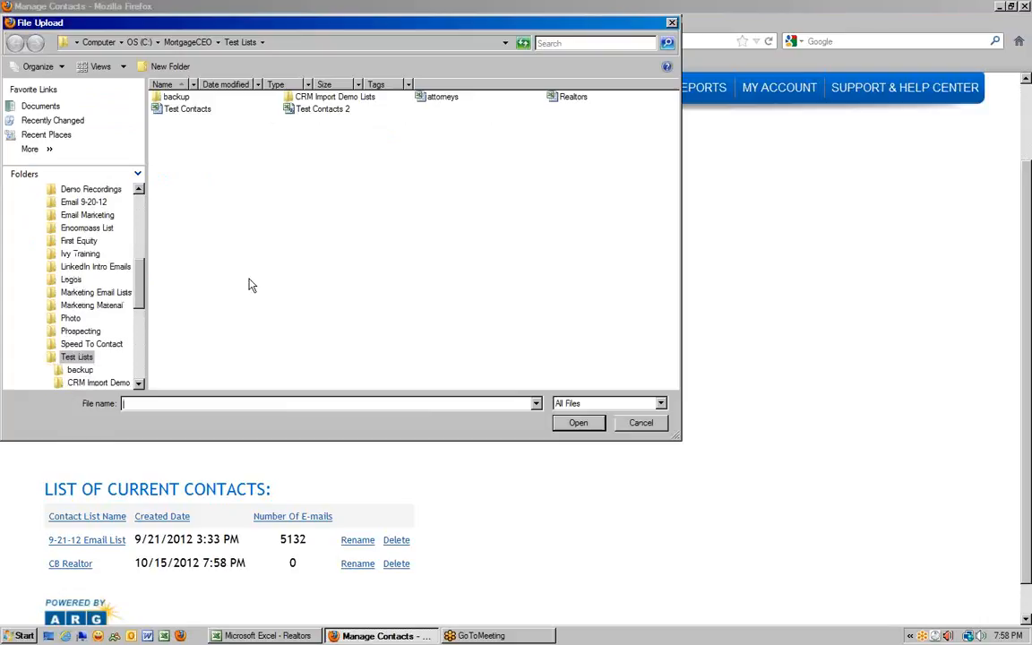
pyautogui.click(563, 97)
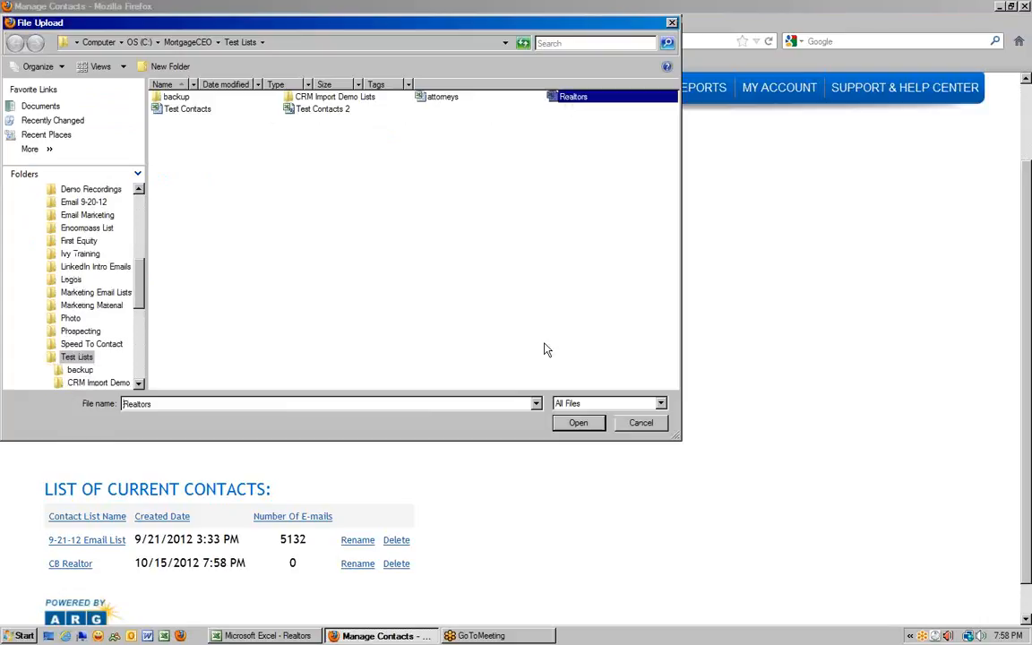
pyautogui.click(574, 423)
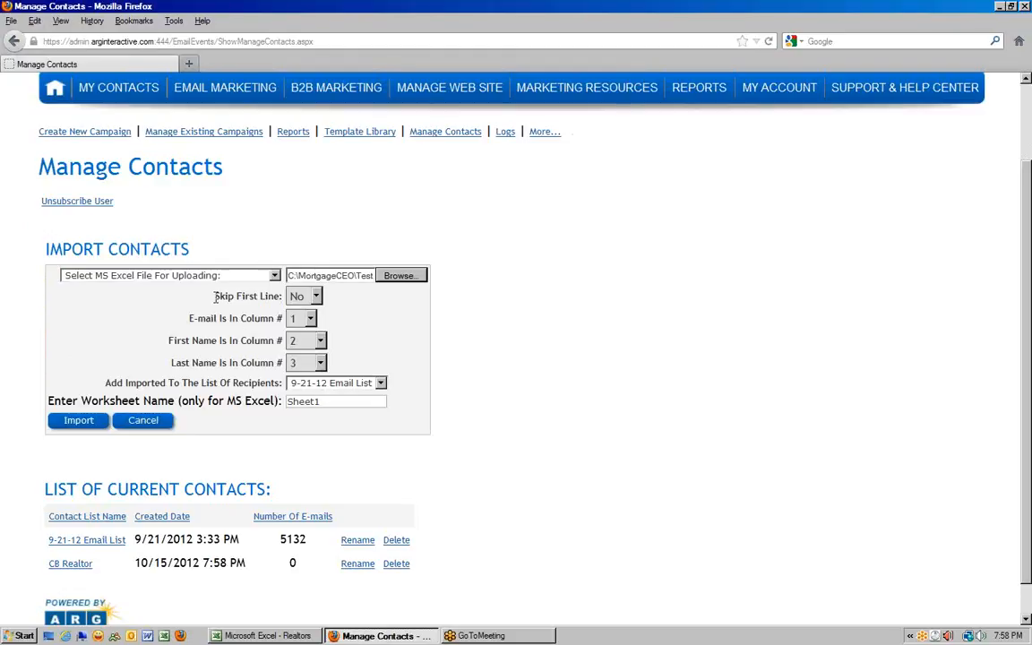
pyautogui.click(284, 636)
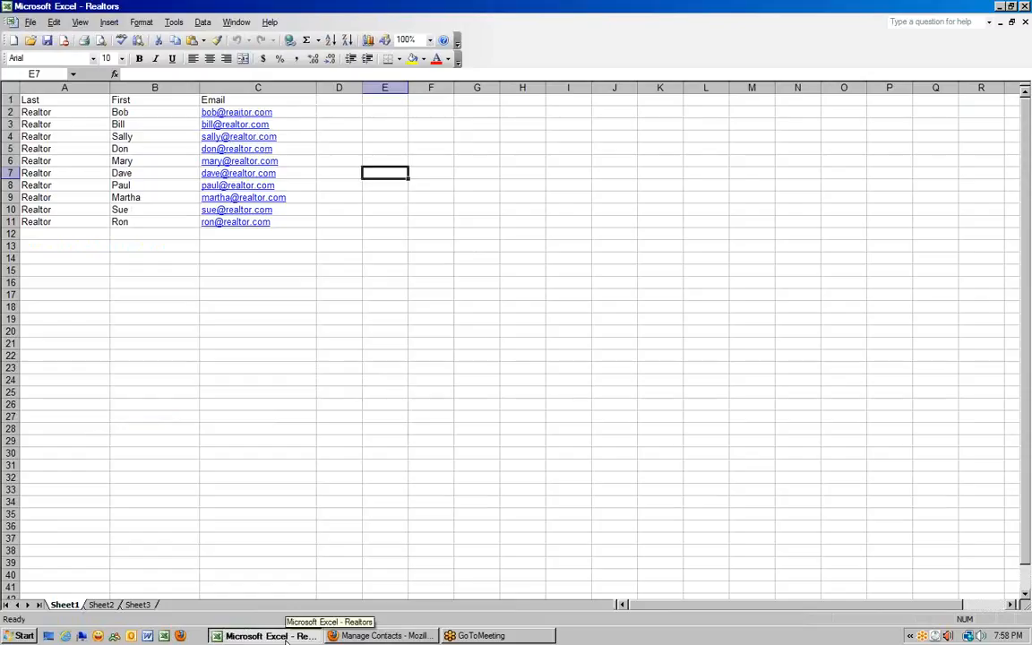
pyautogui.click(284, 636)
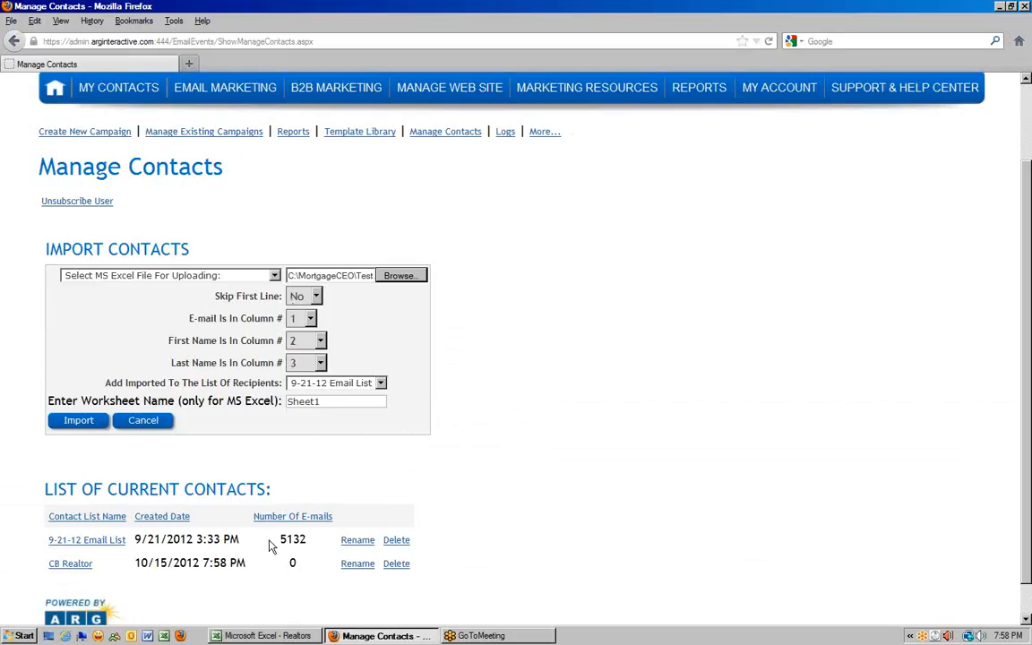
pyautogui.click(269, 637)
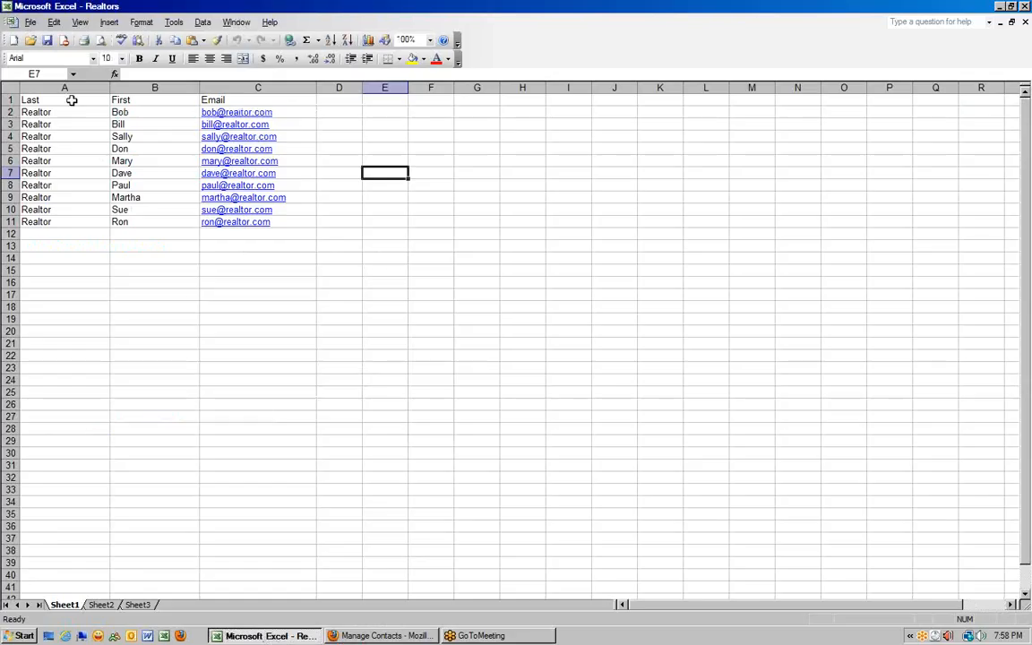
pyautogui.moveTo(69, 99); pyautogui.dragTo(222, 98)
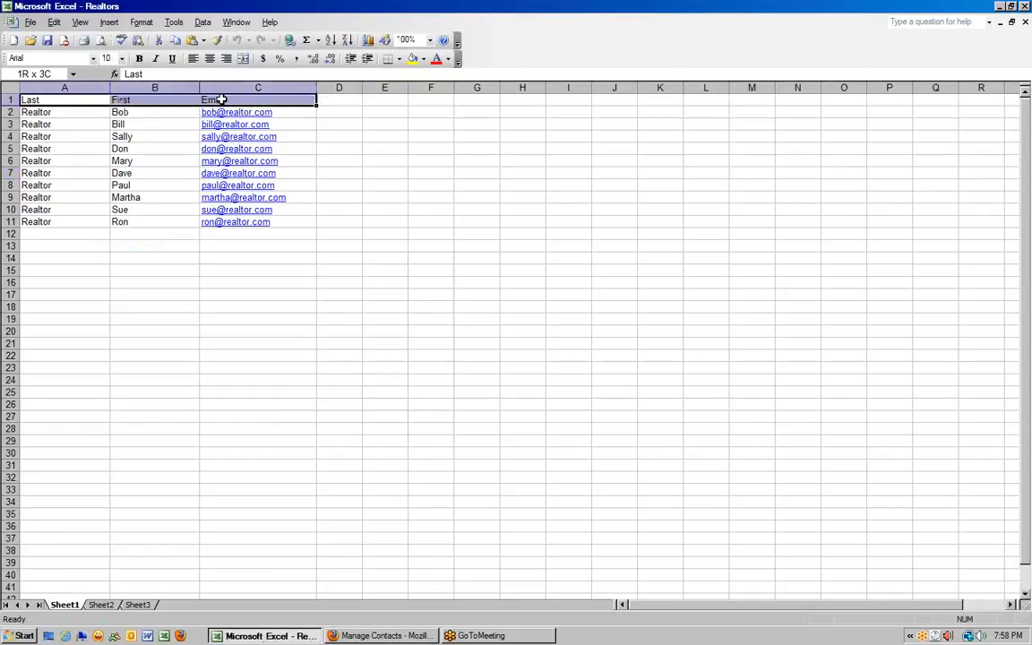
pyautogui.click(365, 636)
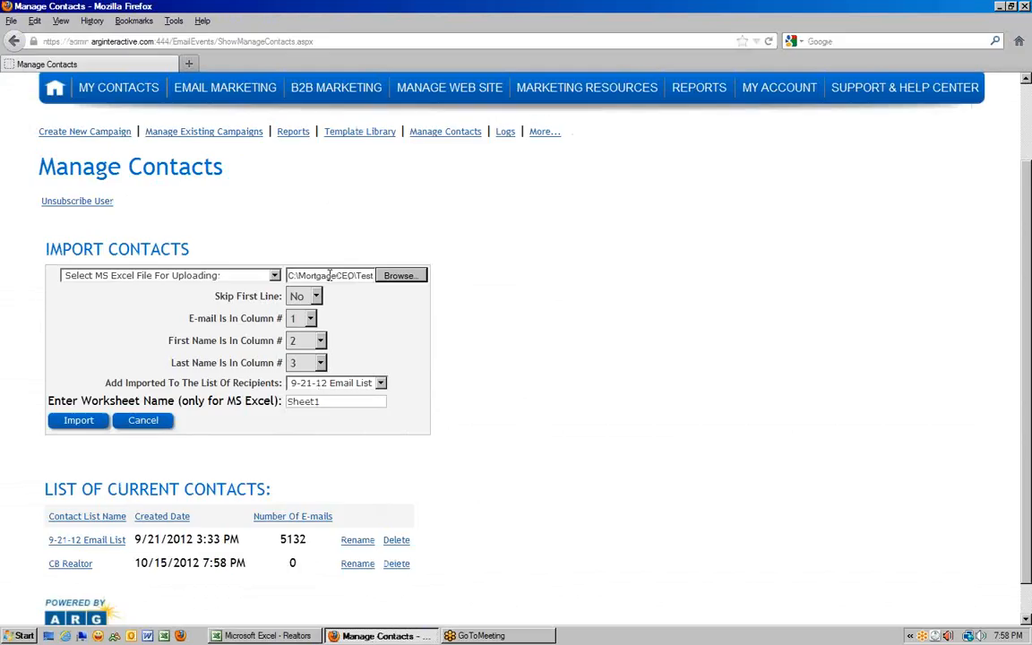
pyautogui.click(303, 296)
pyautogui.click(308, 325)
pyautogui.click(292, 636)
pyautogui.click(342, 99)
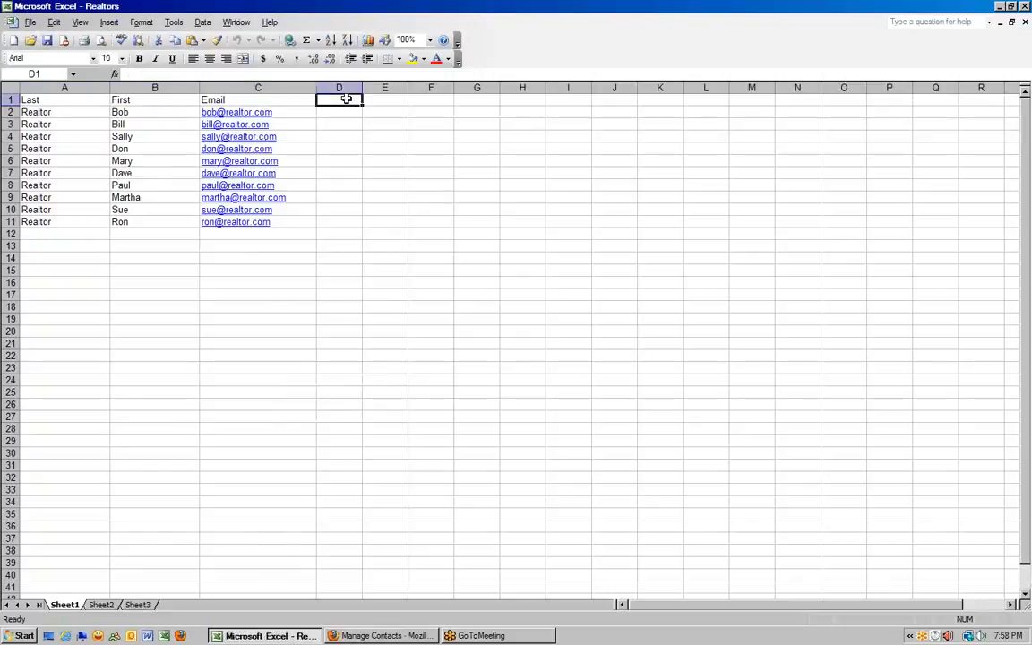
pyautogui.hotkey('ctrl', 'Home')
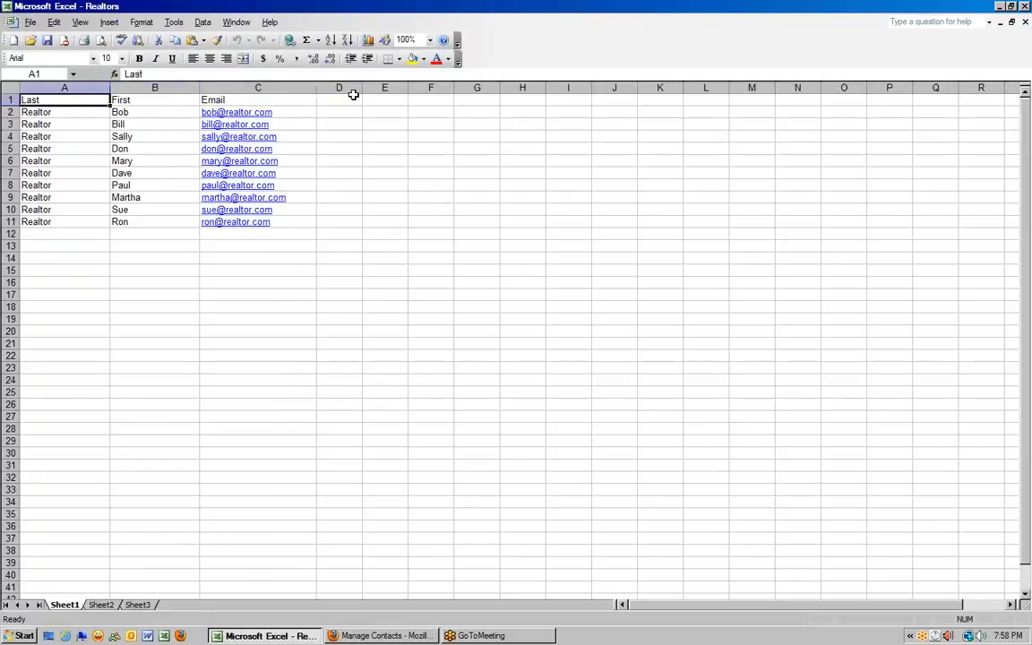
pyautogui.press('Down')
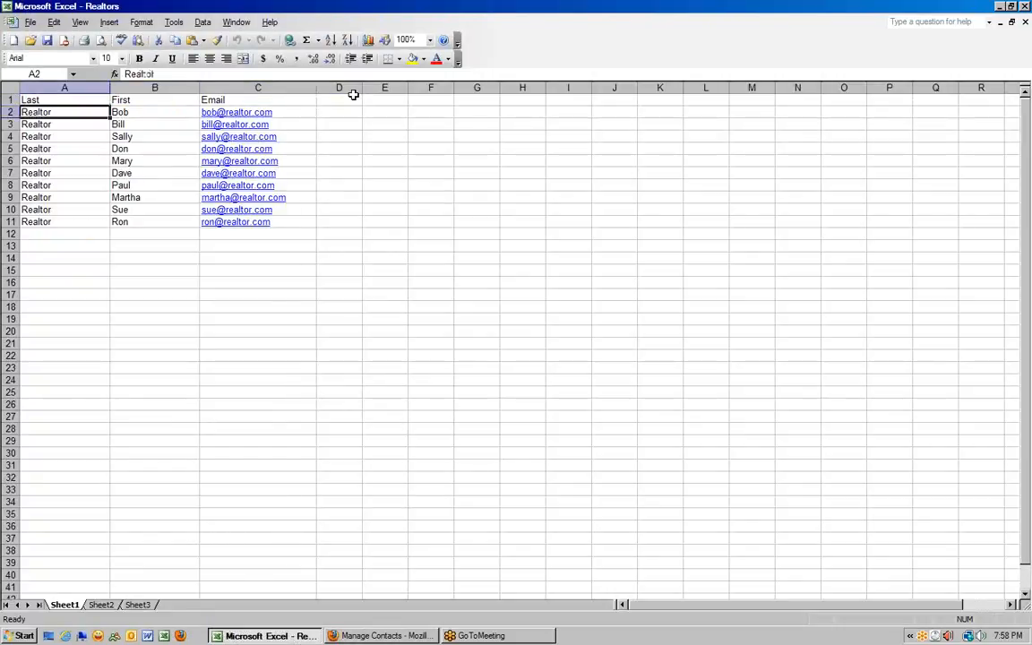
pyautogui.press('Right')
pyautogui.press('Right')
pyautogui.press('Up')
pyautogui.press('Left')
pyautogui.press('Left')
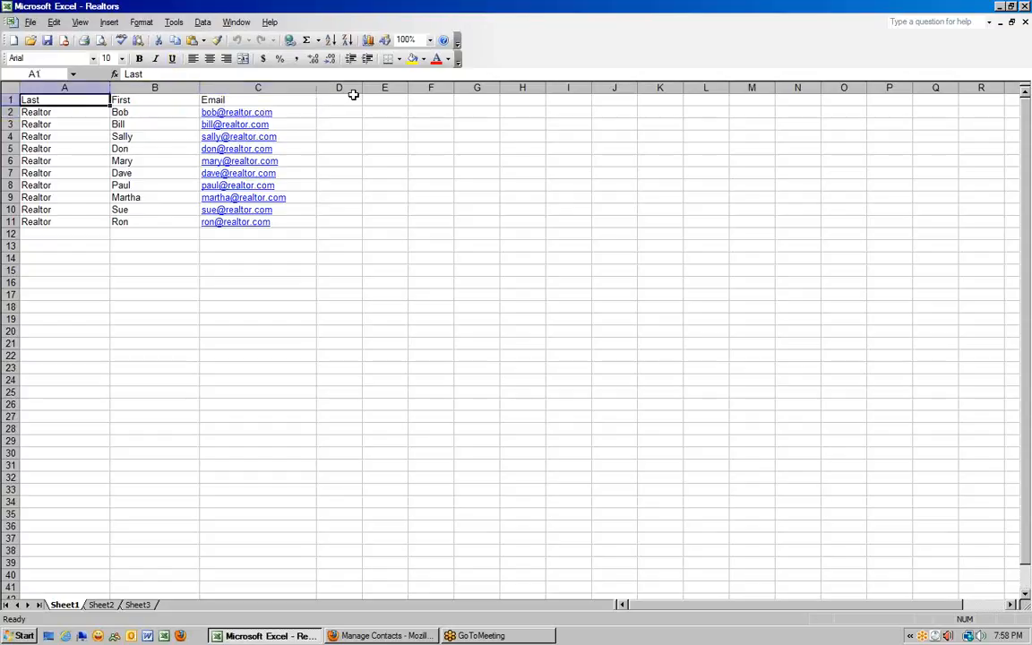
pyautogui.hotkey('alt', 'Tab')
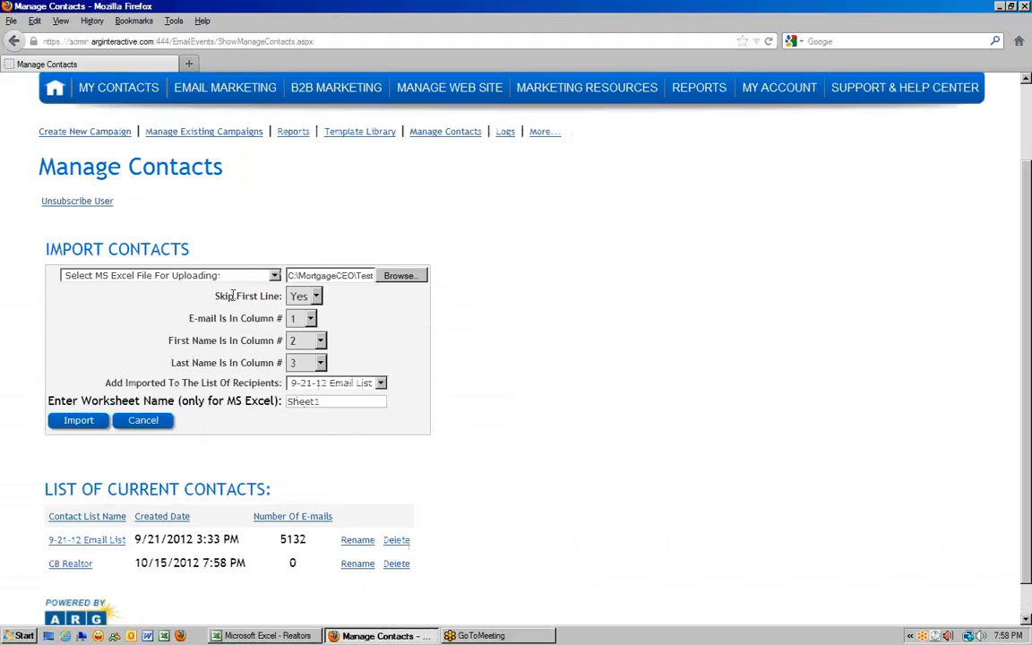
# - Keep Skip First Line at Yes and recheck the spreadsheet's column order
pyautogui.click(302, 299)
pyautogui.click(300, 329)
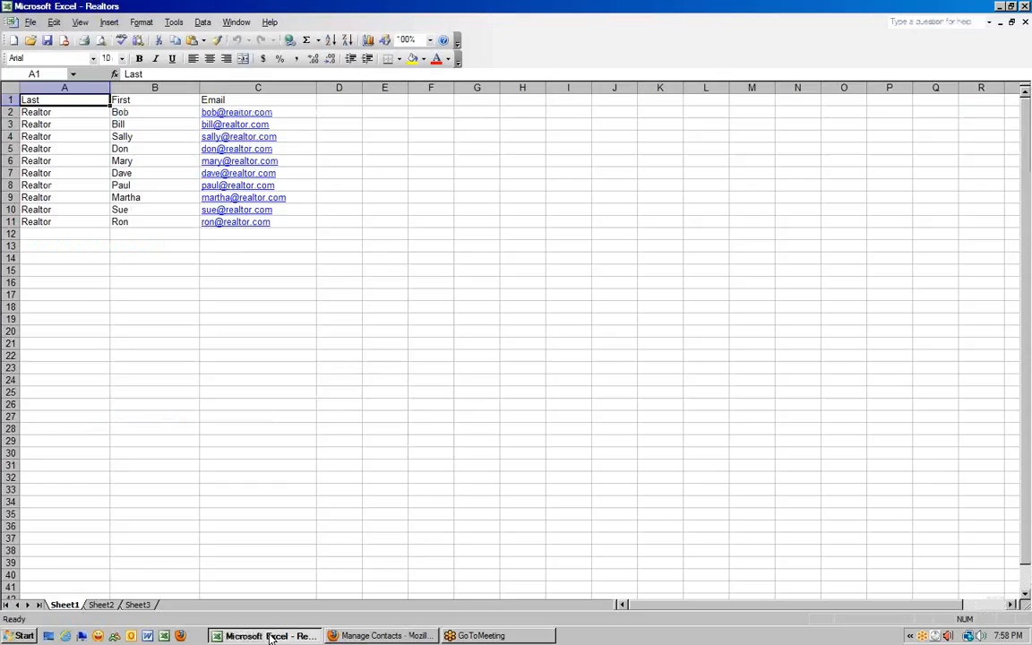
pyautogui.click(267, 636)
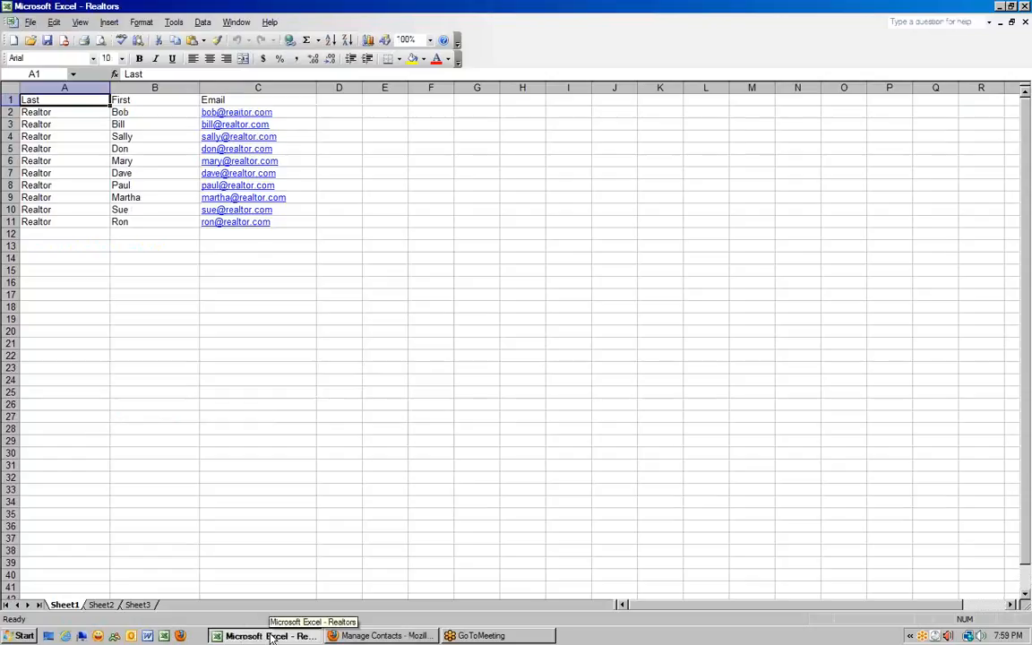
pyautogui.click(378, 635)
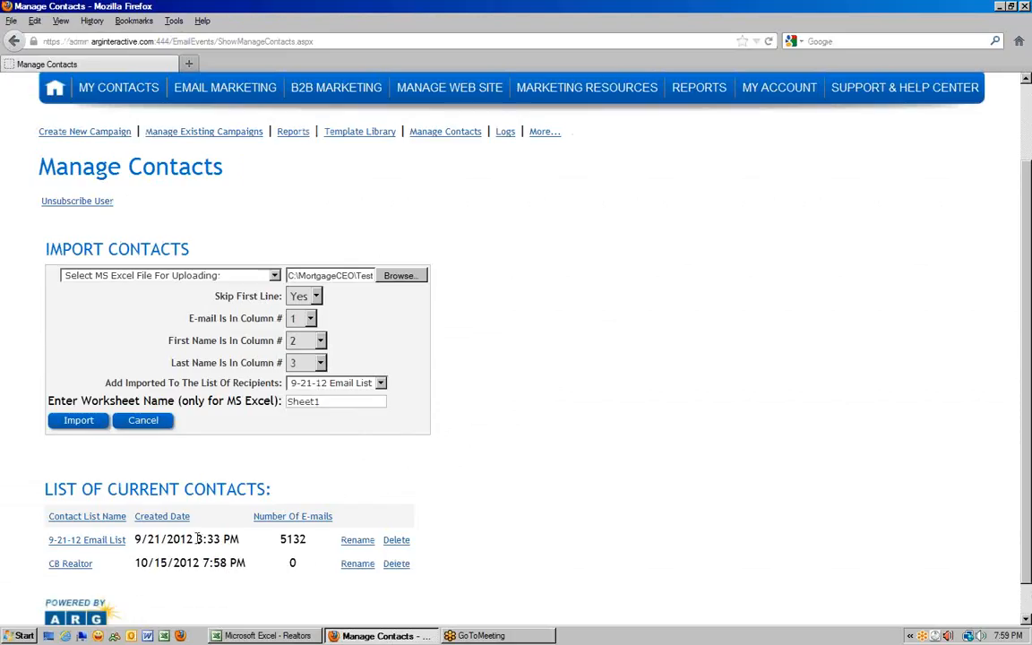
# - Map last names to column 1, first names to column 2, e-mails to column 3
pyautogui.click(319, 364)
pyautogui.click(297, 396)
pyautogui.click(311, 343)
pyautogui.click(303, 396)
pyautogui.click(304, 319)
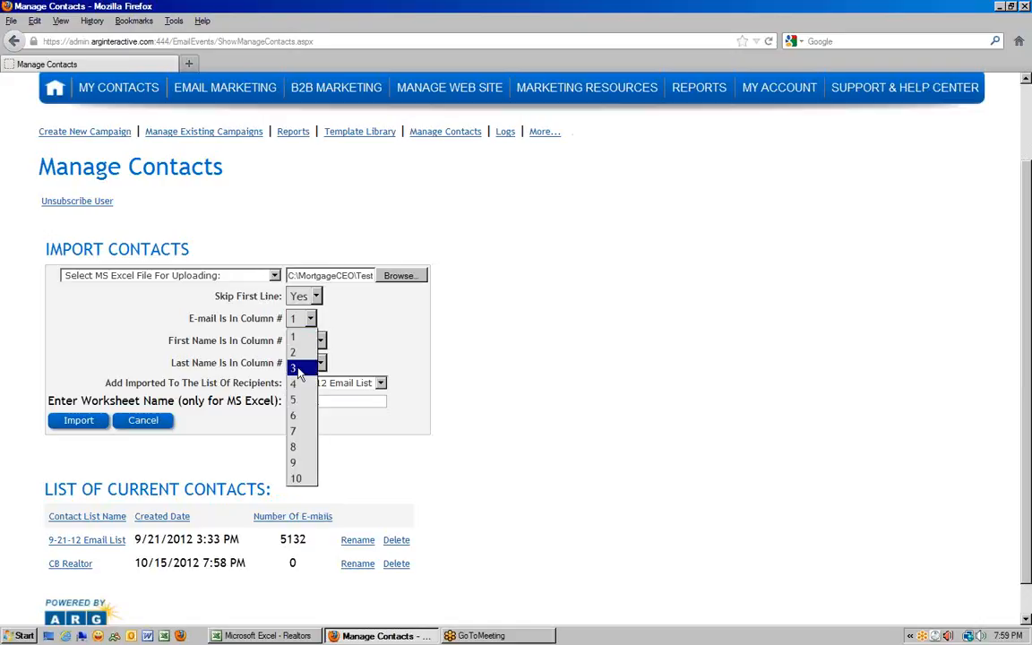
pyautogui.click(299, 369)
pyautogui.click(310, 321)
pyautogui.click(299, 321)
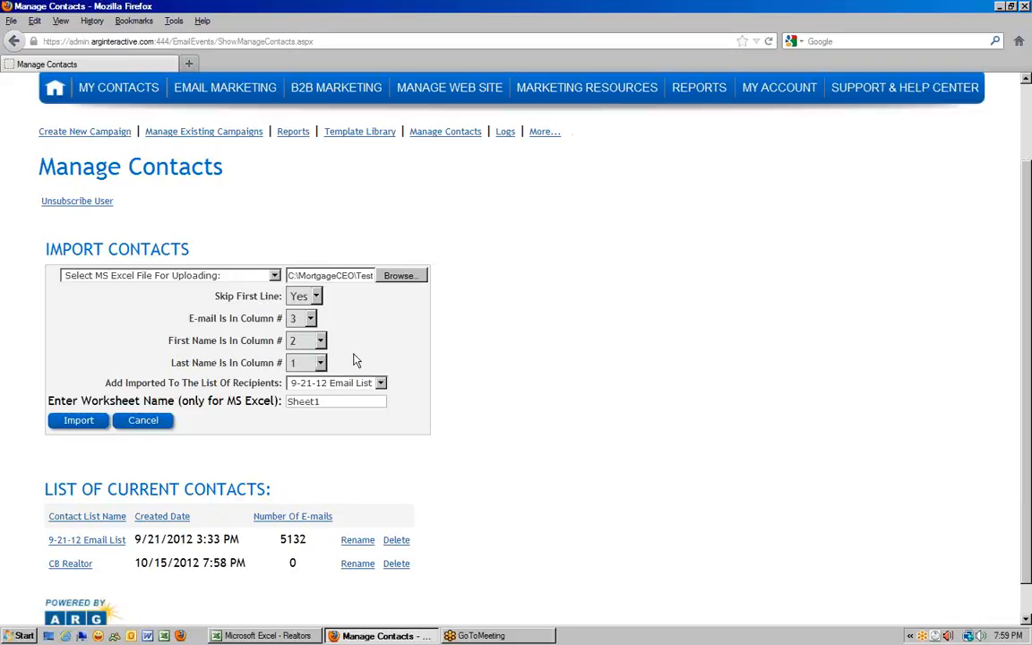
# - Set the import's recipient list to CB Realtor
pyautogui.scroll(-1, 128, 377)
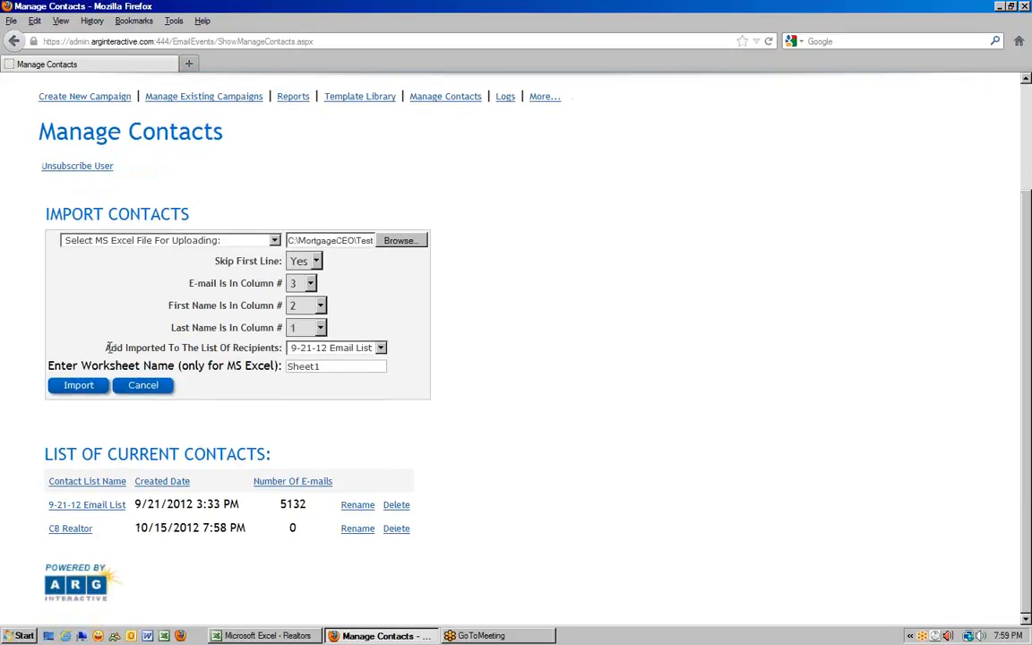
pyautogui.moveTo(107, 348); pyautogui.dragTo(136, 349)
pyautogui.click(357, 347)
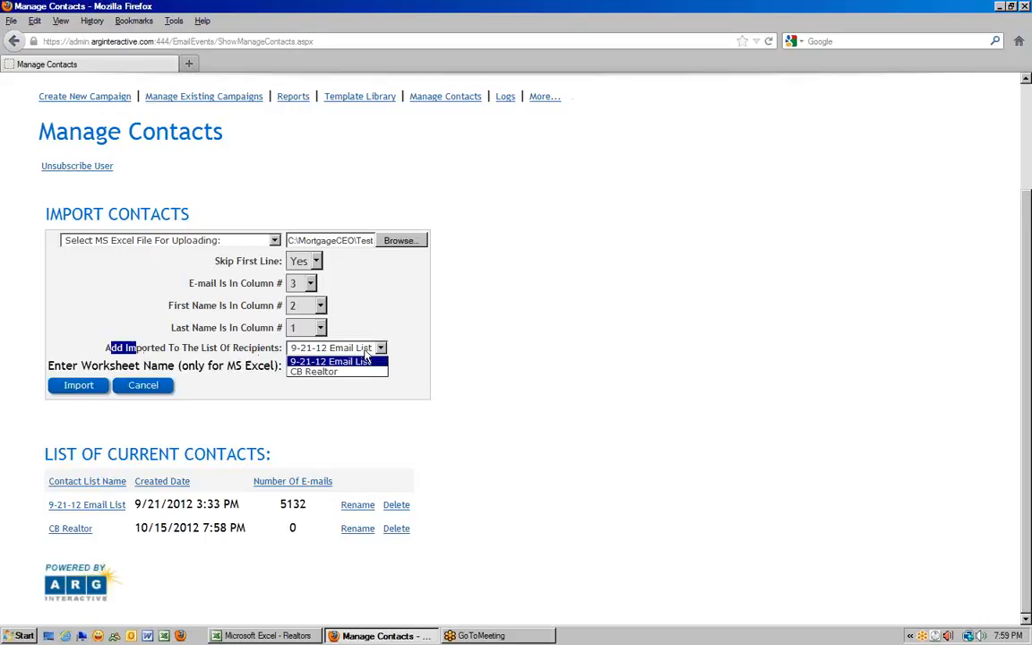
pyautogui.click(317, 373)
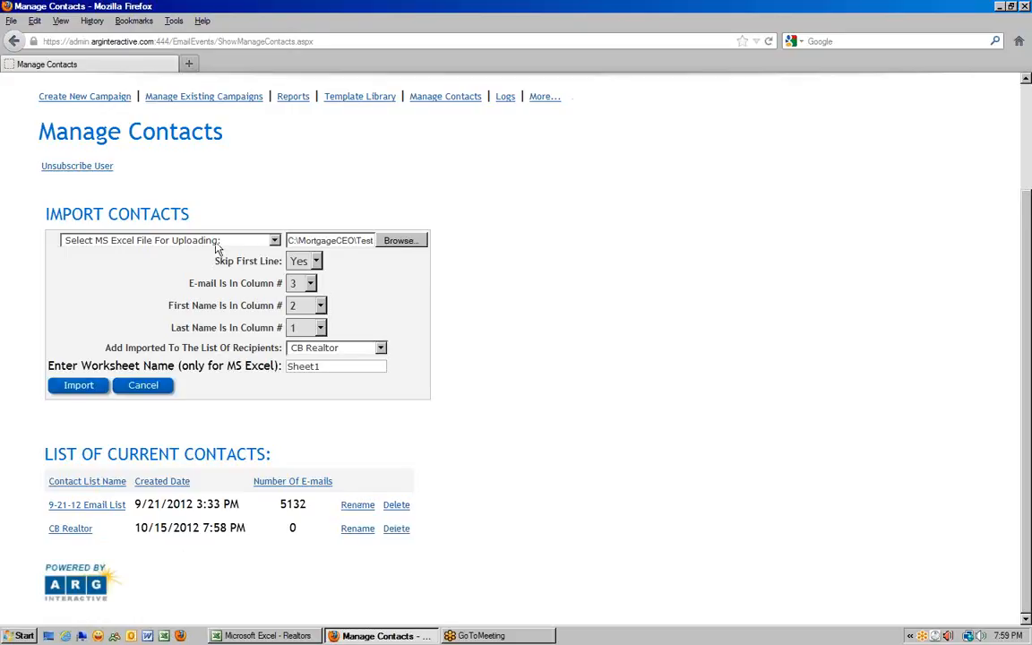
pyautogui.click(363, 350)
pyautogui.click(339, 371)
# - Keep worksheet Sheet1 and run the realtor import
pyautogui.moveTo(51, 369); pyautogui.dragTo(272, 367)
pyautogui.click(326, 368)
pyautogui.click(74, 387)
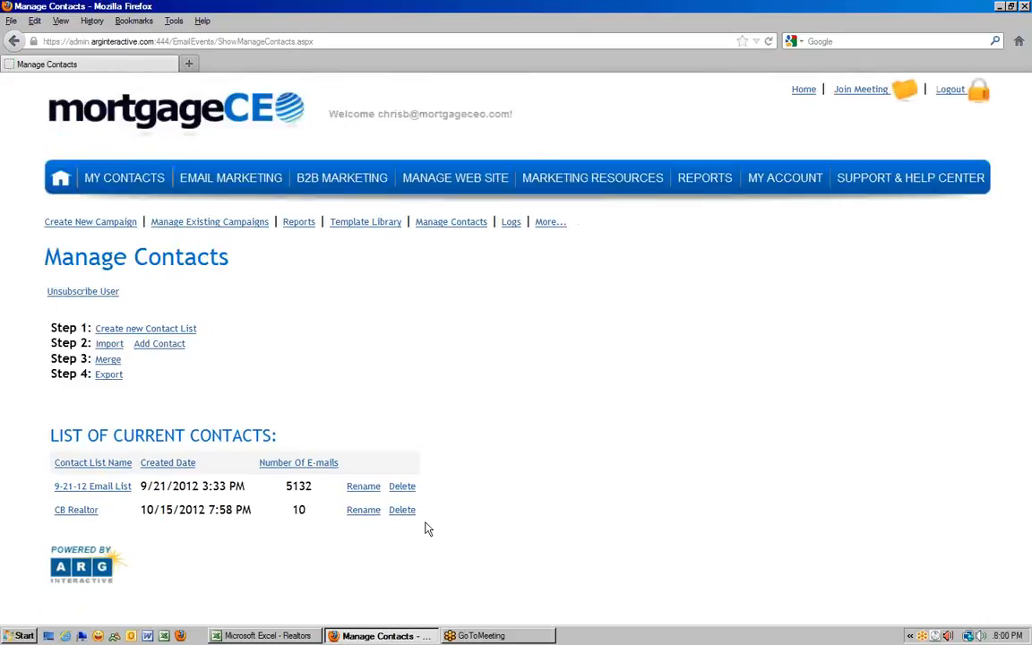
# - Review CB Realtor's ten contacts, opening one contact for editing and cancelling
pyautogui.moveTo(286, 516); pyautogui.dragTo(311, 513)
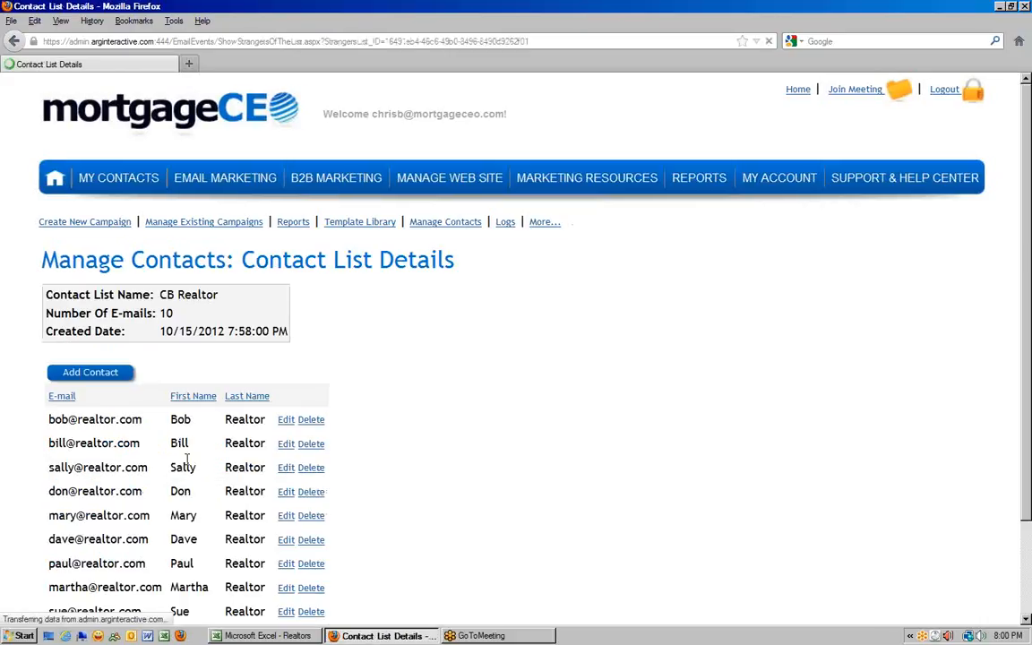
pyautogui.scroll(-2, 296, 412)
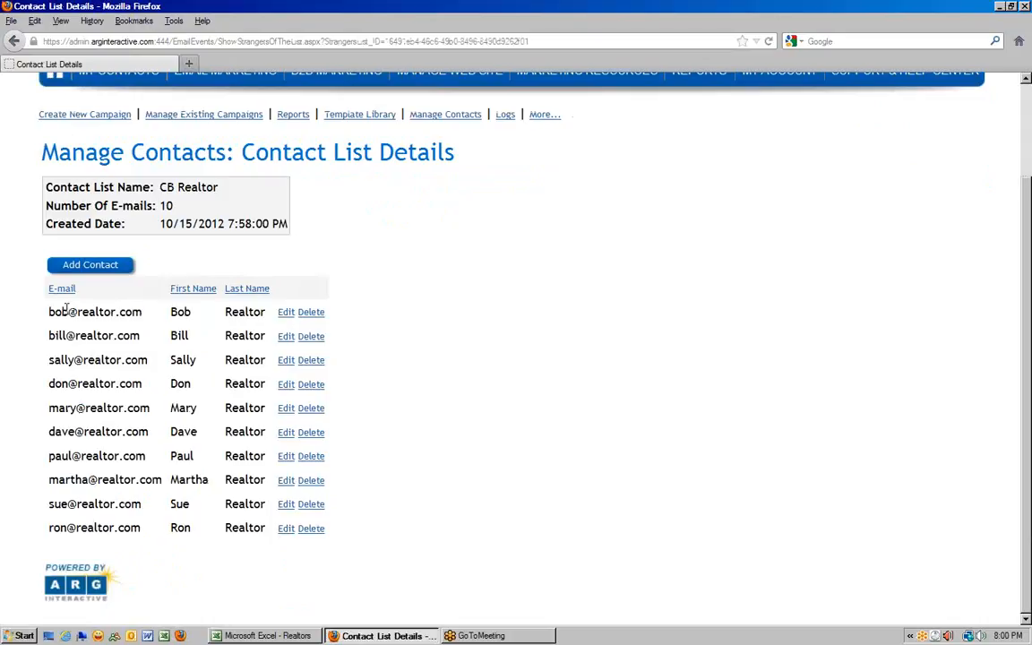
pyautogui.moveTo(49, 313); pyautogui.dragTo(147, 319)
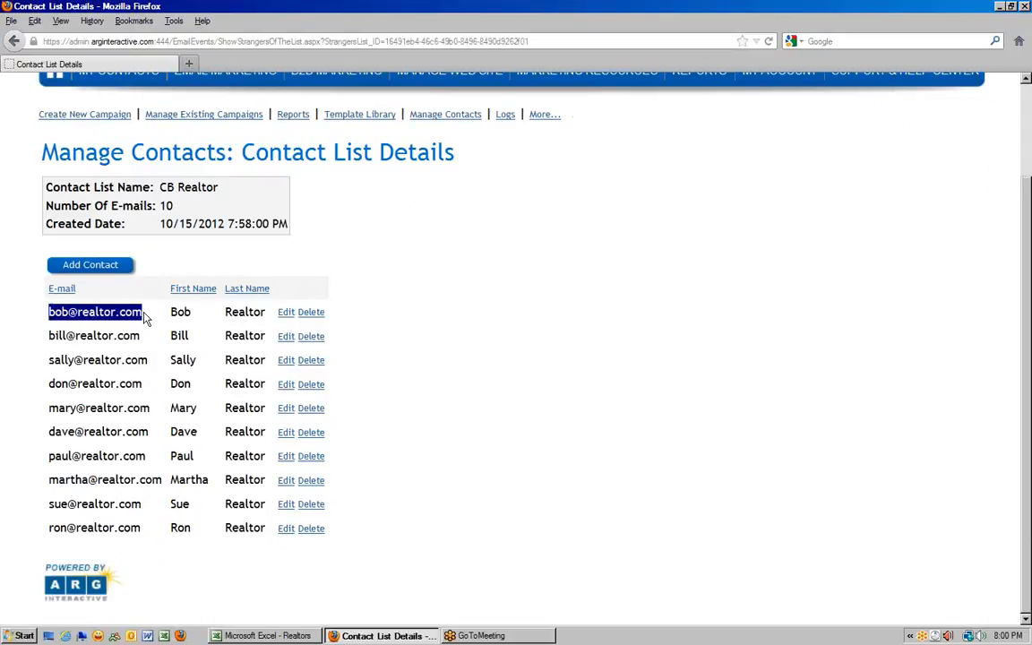
pyautogui.click(285, 313)
pyautogui.scroll(-1, 101, 386)
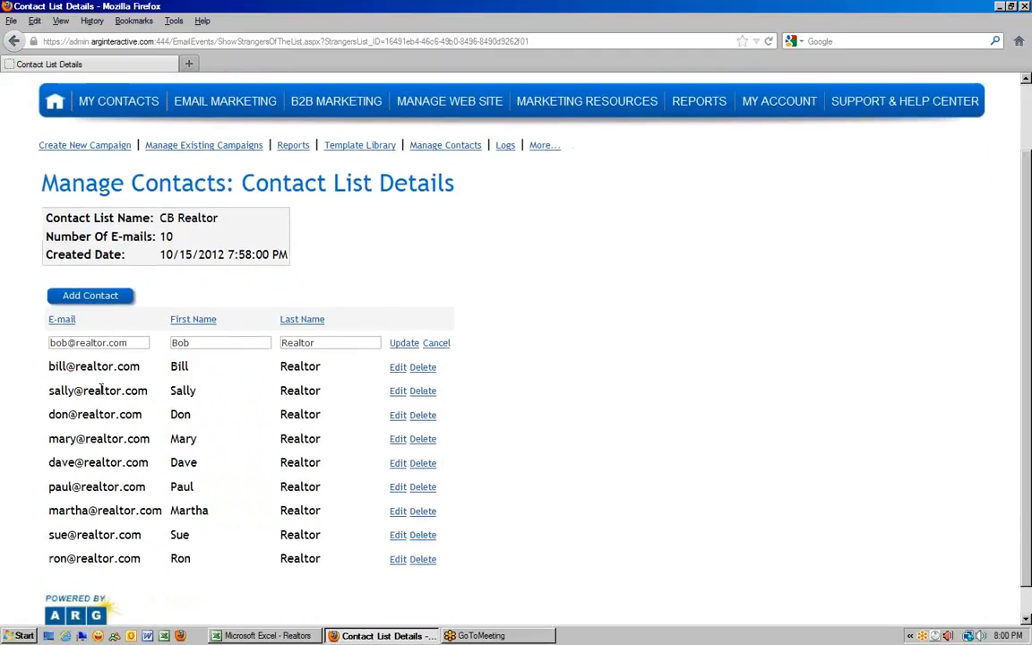
pyautogui.click(437, 330)
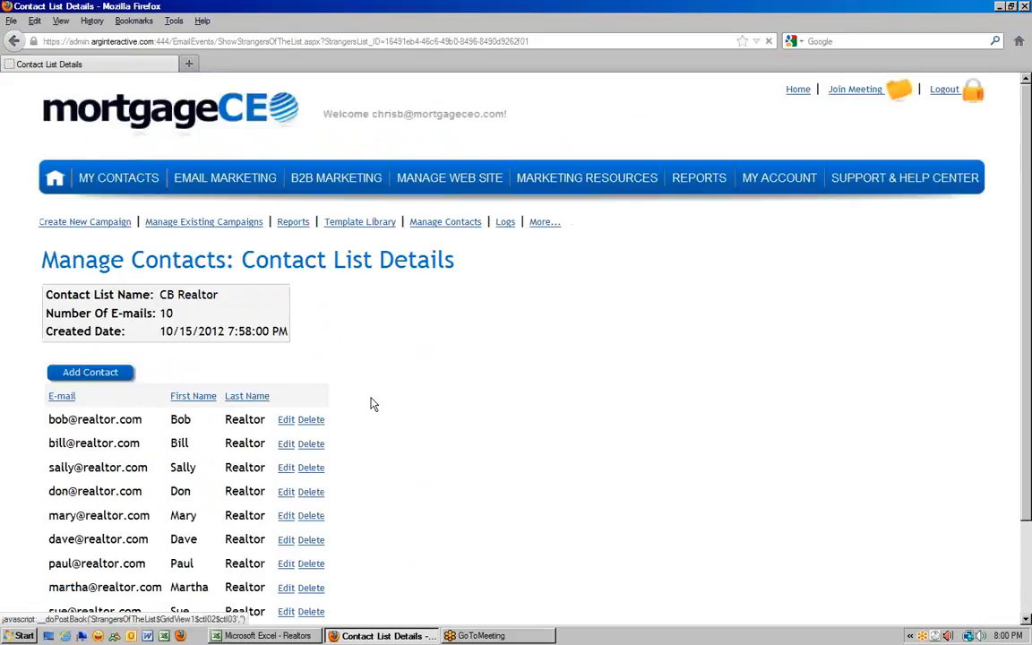
pyautogui.scroll(-1, 339, 447)
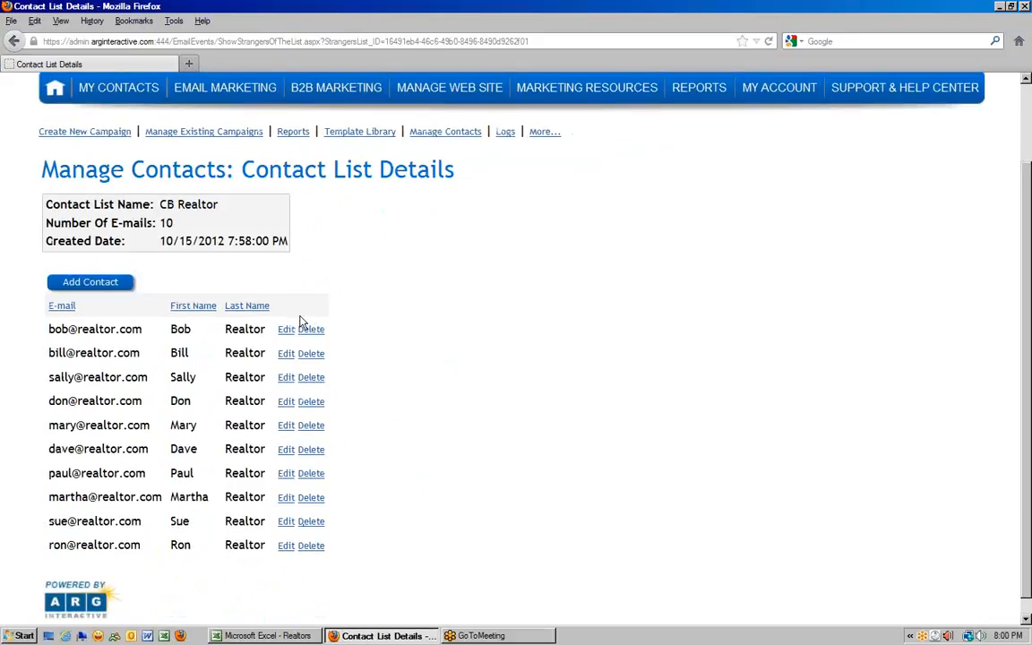
pyautogui.scroll(1, 537, 326)
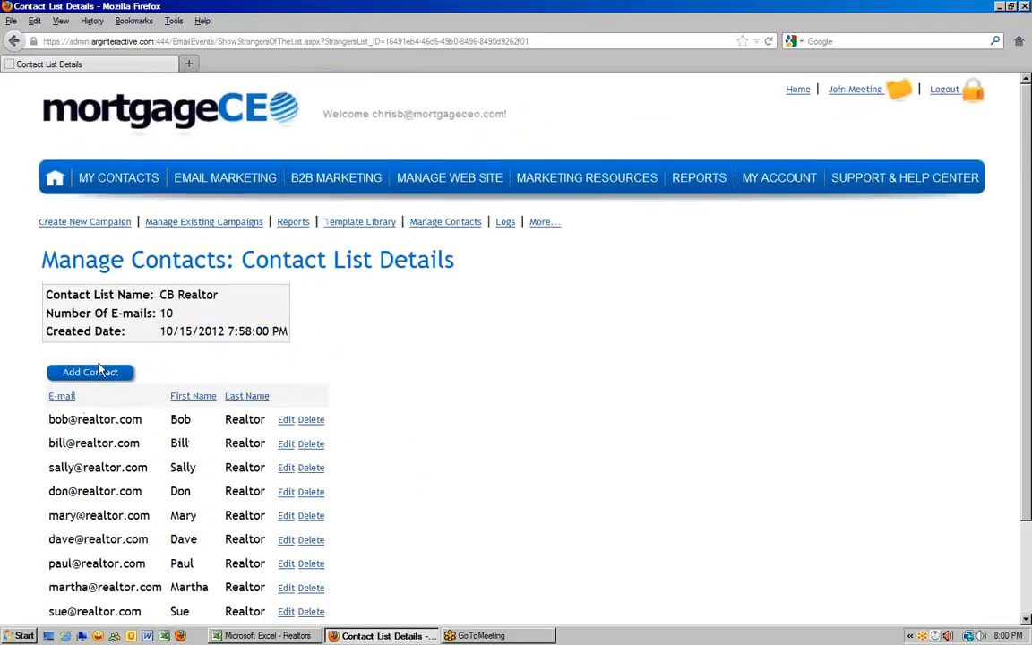
# - Open the Add Contact form and cancel without adding anyone
pyautogui.click(87, 374)
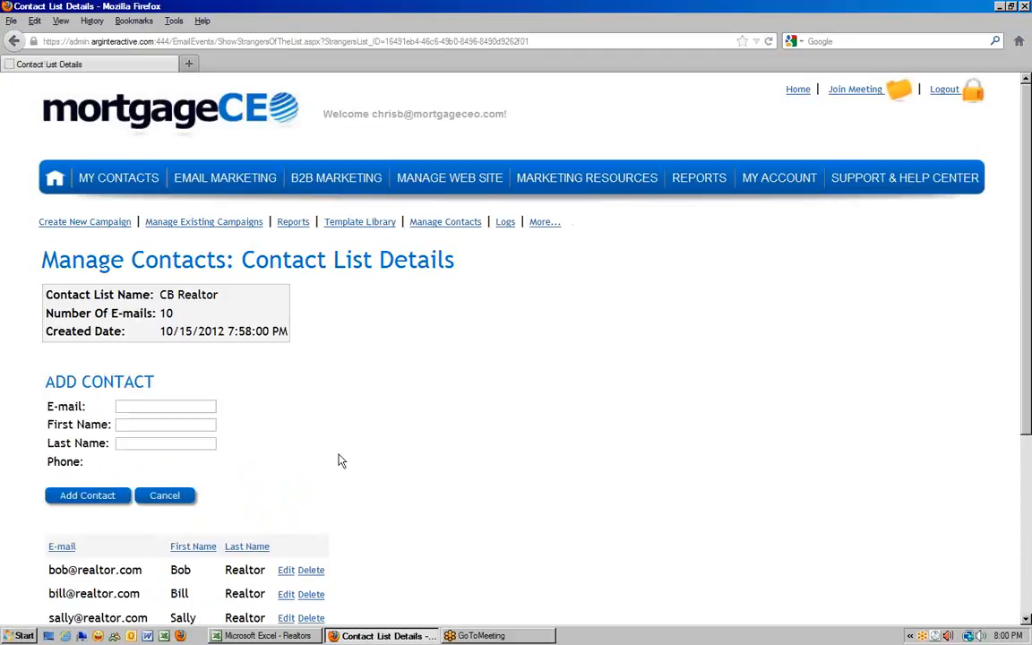
pyautogui.scroll(-1, 349, 462)
pyautogui.scroll(-3, 357, 464)
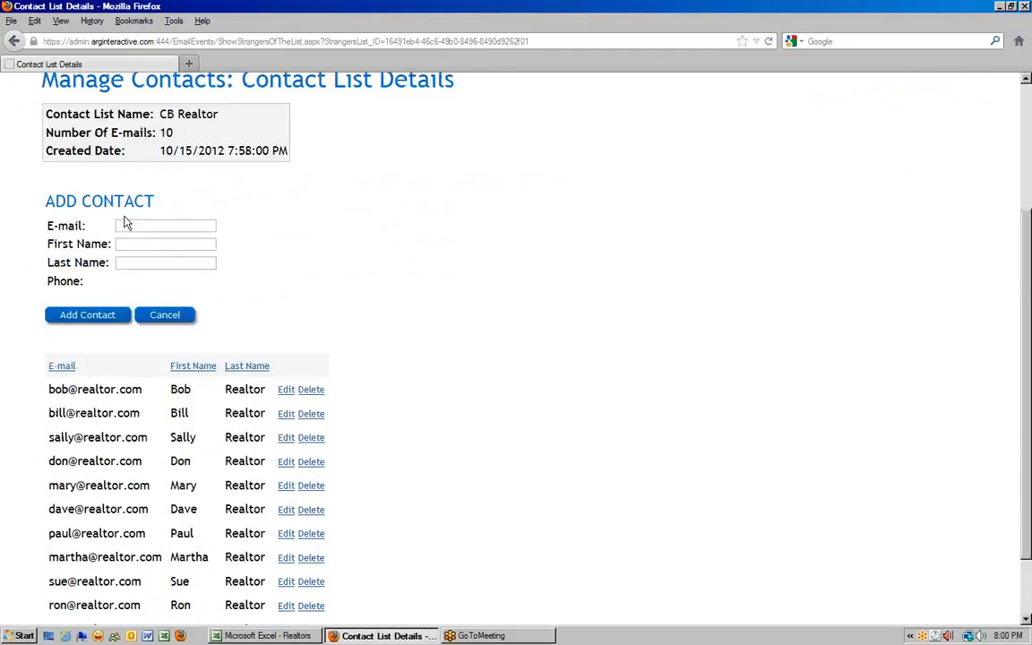
pyautogui.click(172, 319)
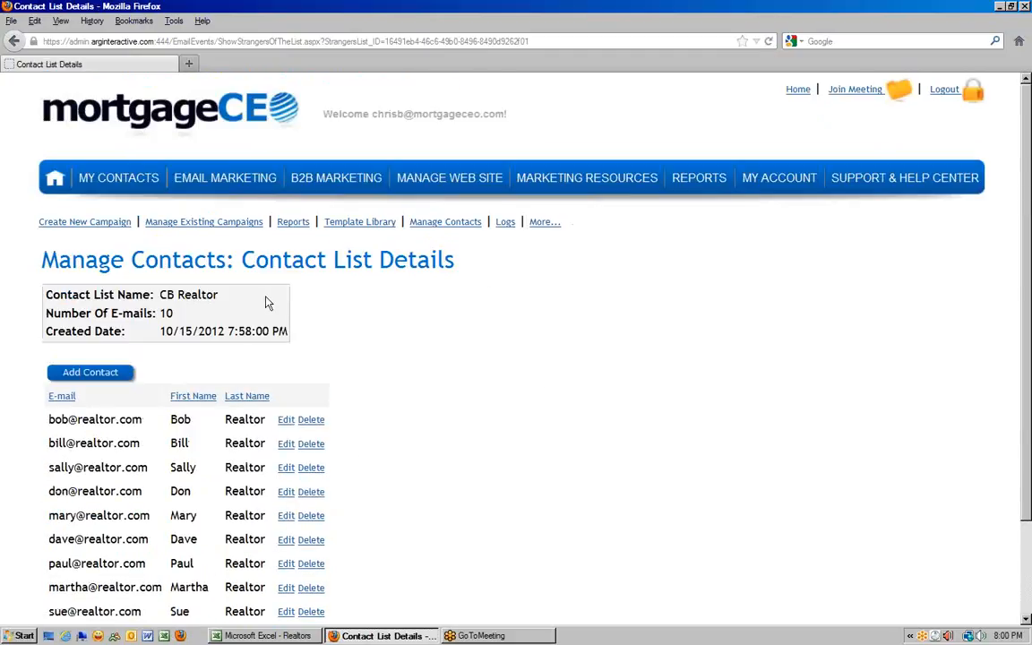
# - Go back to Manage Contacts via Email Marketing > Import Marketing Lists
pyautogui.moveTo(219, 179)
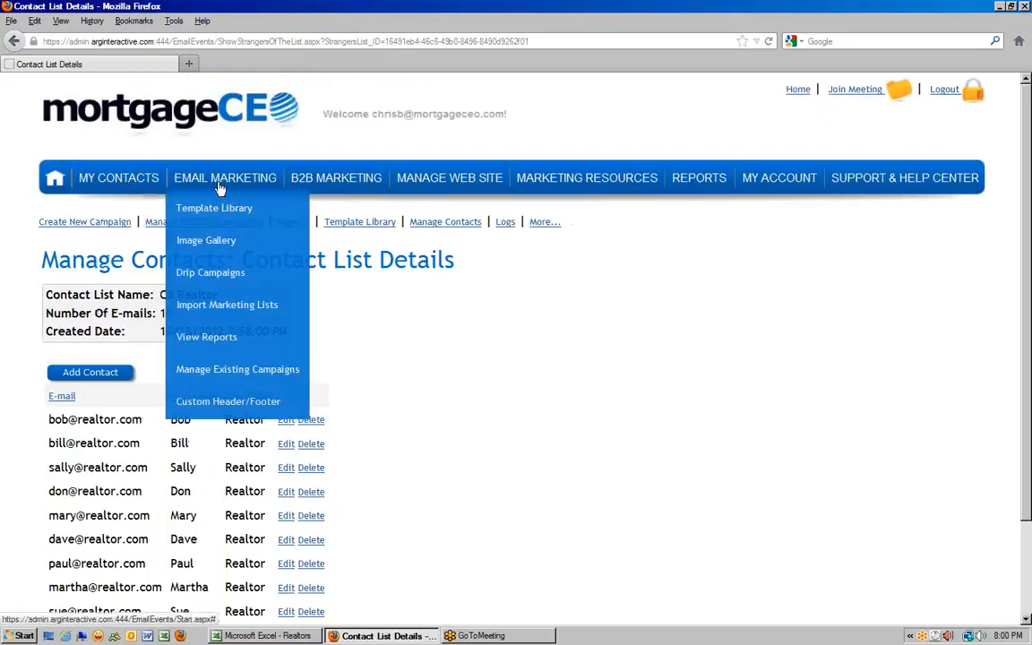
pyautogui.click(215, 306)
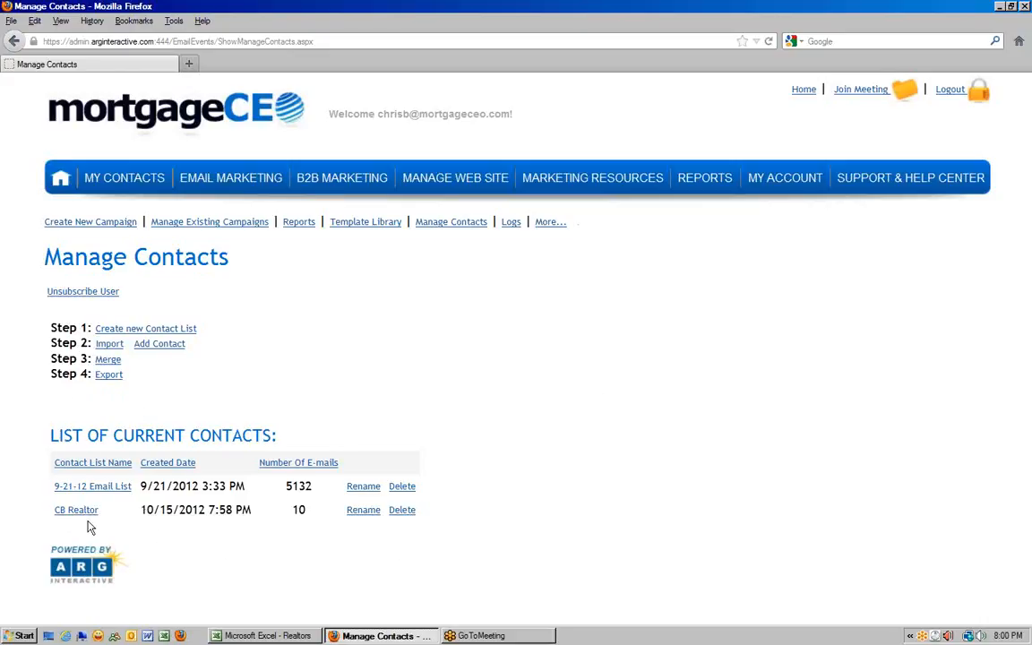
# - Merge the ticked 9-21-12 Email List into the CB Realtor destination list
pyautogui.click(106, 358)
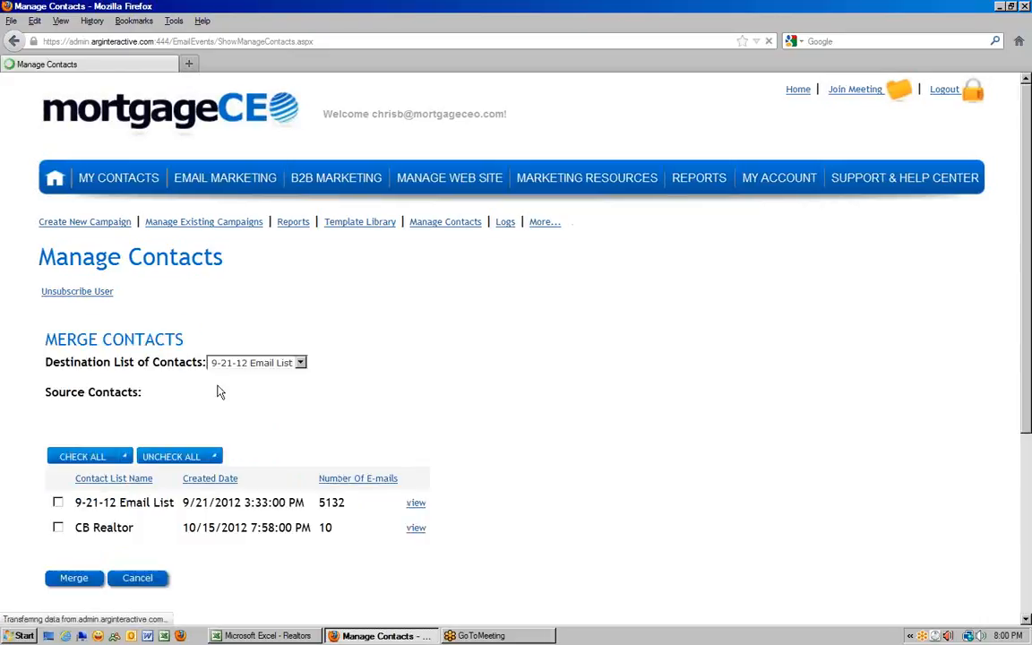
pyautogui.scroll(-2, 442, 414)
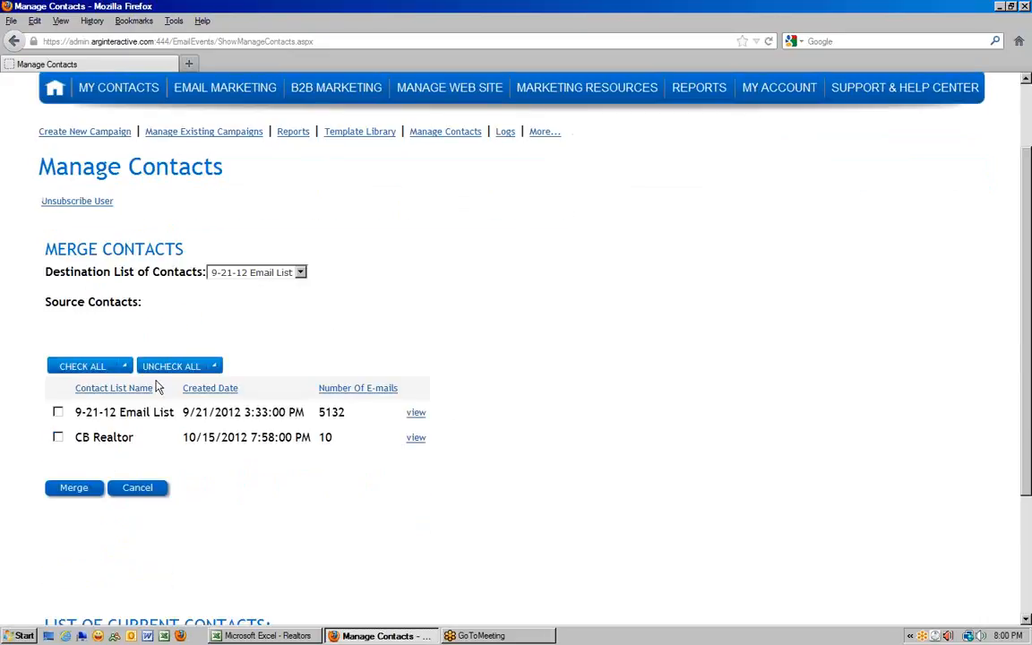
pyautogui.click(250, 273)
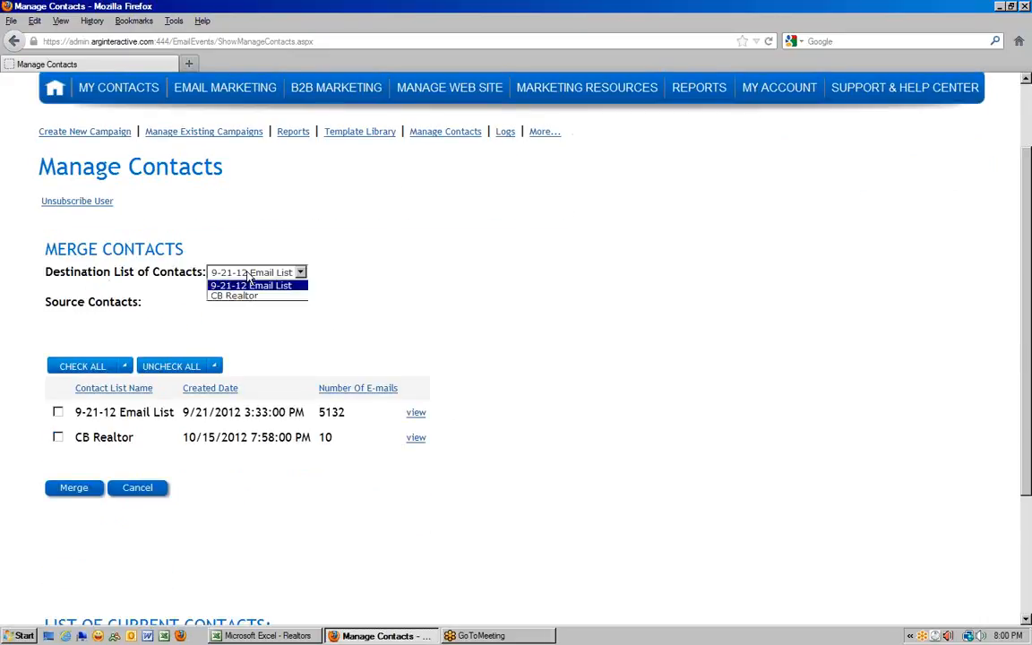
pyautogui.click(246, 297)
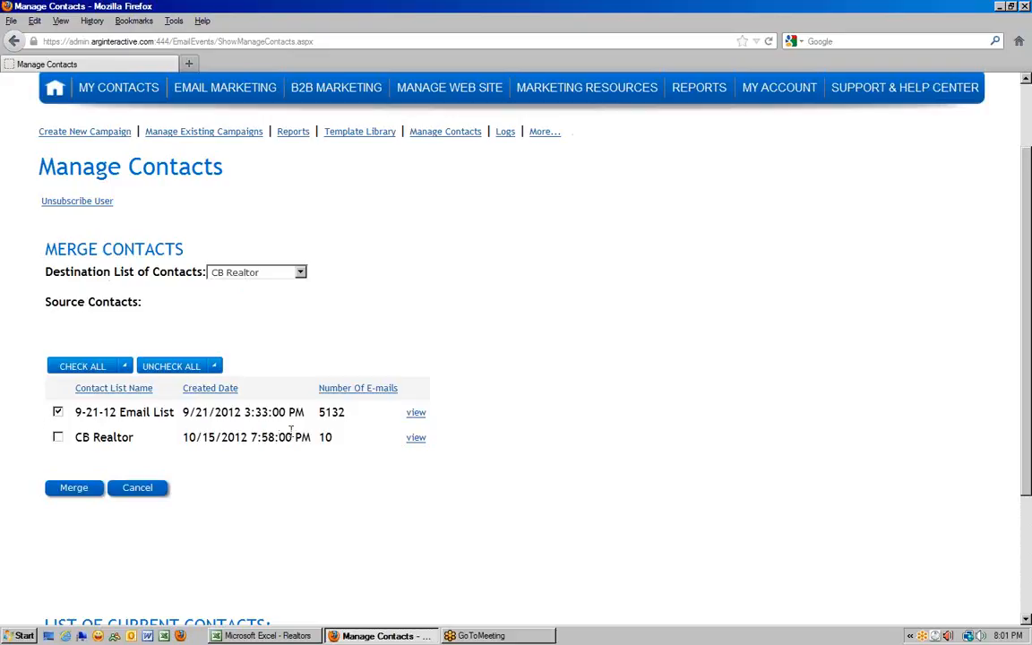
pyautogui.click(70, 493)
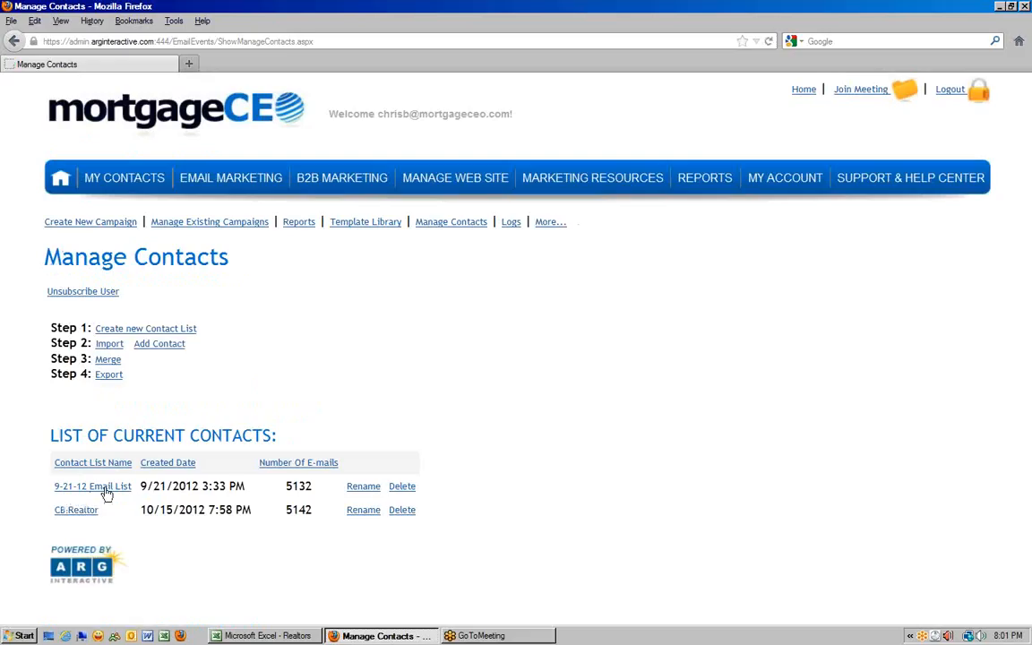
# - Confirm CB Realtor's e-mail count now reads 5142
pyautogui.doubleClick(288, 516)
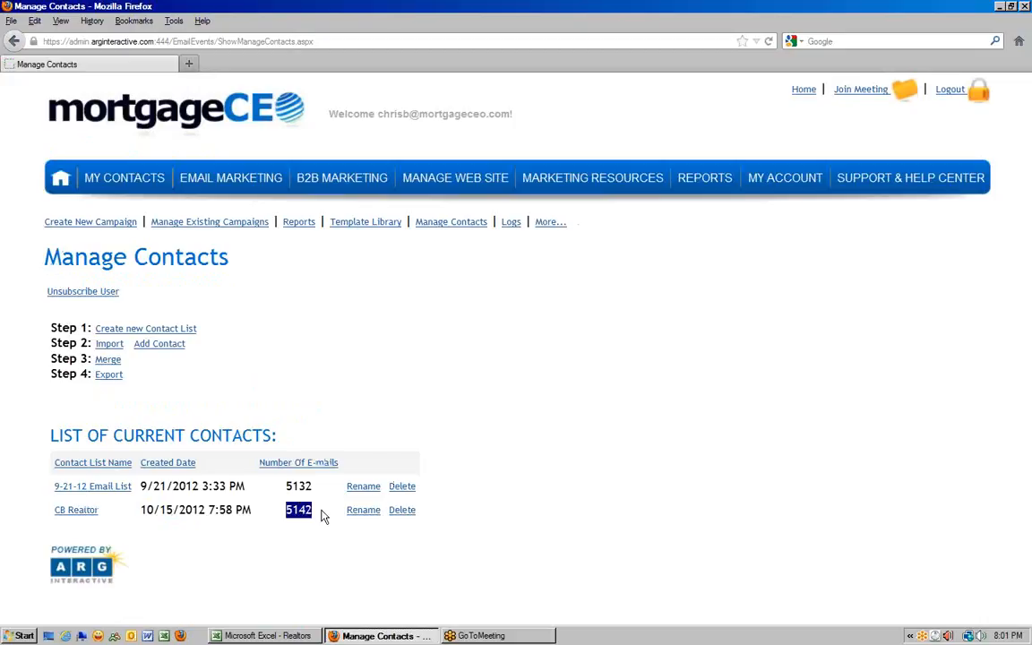